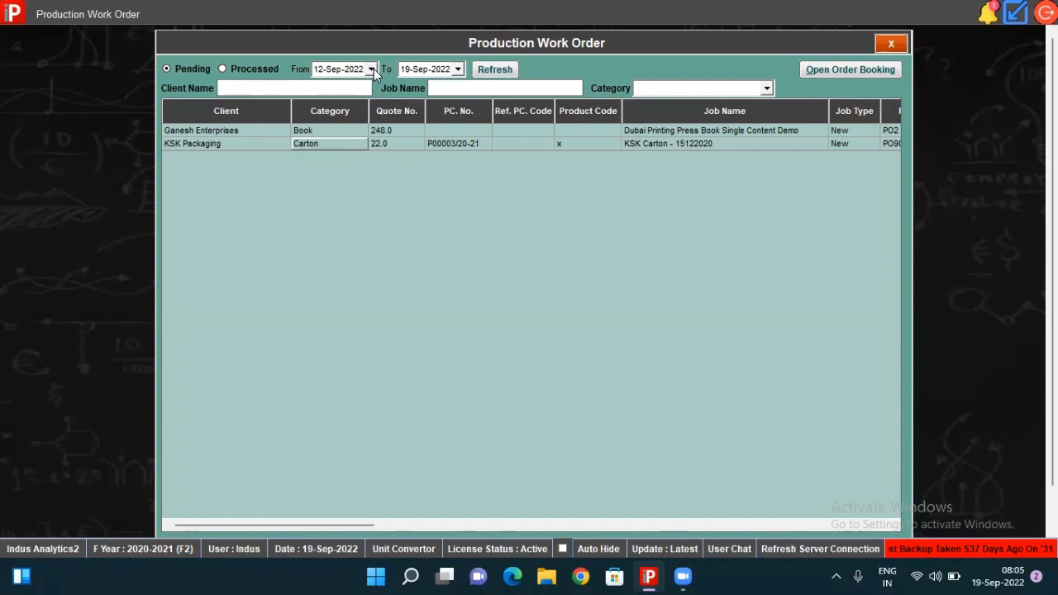
List the pending work orders dated from 01-Feb-2022 to 19-Sep-2022
{"action": "left_click", "coordinate": [372, 70]}
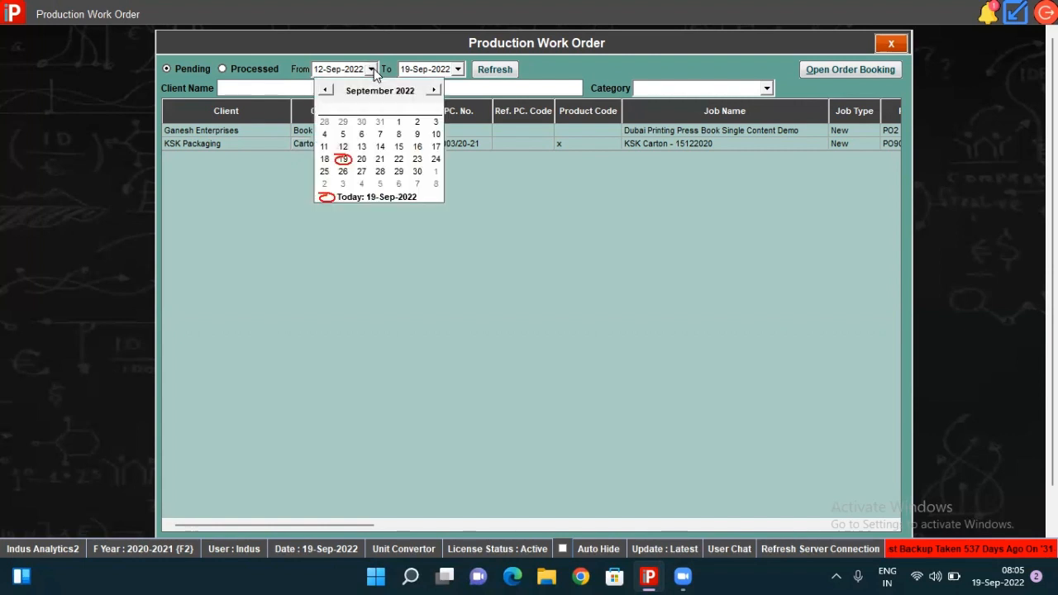
{"action": "left_click", "coordinate": [328, 95]}
{"action": "left_click", "coordinate": [330, 94]}
{"action": "left_click", "coordinate": [330, 94]}
{"action": "left_click", "coordinate": [330, 94]}
{"action": "left_click", "coordinate": [329, 94]}
{"action": "left_click", "coordinate": [330, 94]}
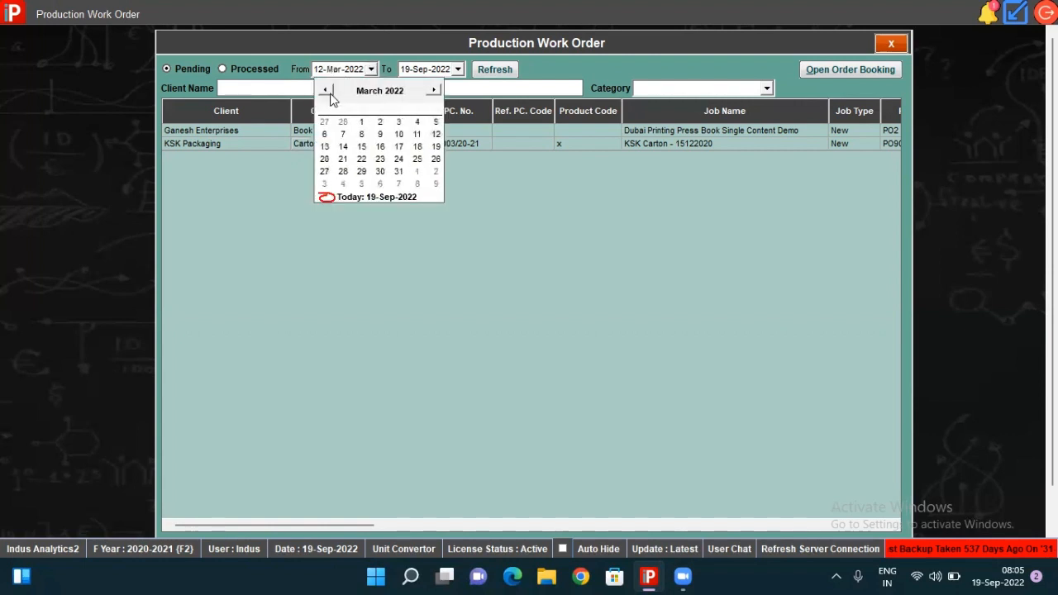
{"action": "left_click", "coordinate": [330, 93]}
{"action": "left_click", "coordinate": [361, 122]}
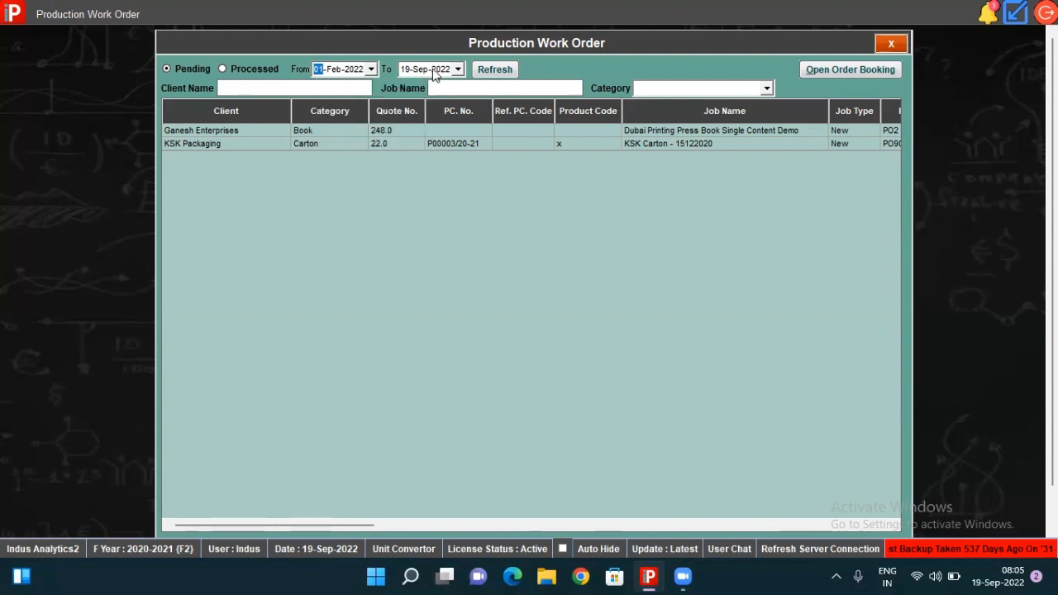
{"action": "left_click", "coordinate": [506, 71]}
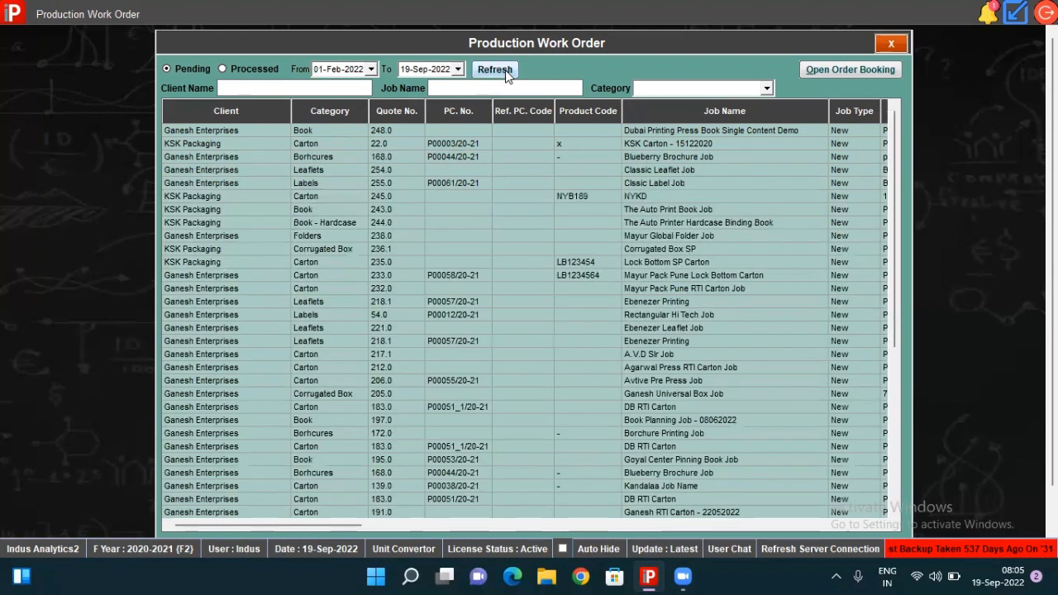
{"action": "left_click", "coordinate": [376, 279]}
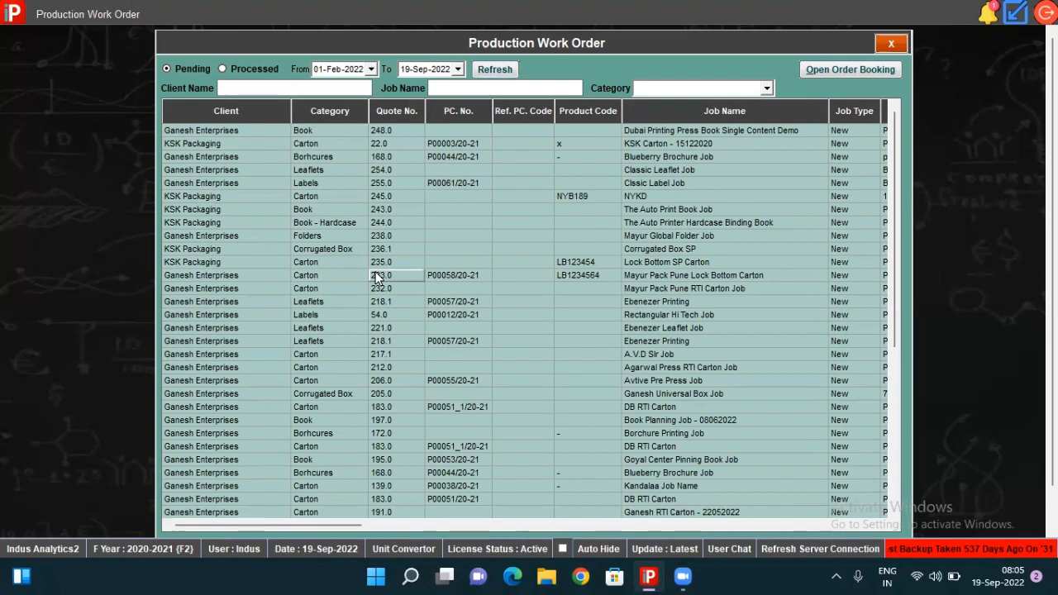
Filter the pending work orders by the client name KS
{"action": "left_click", "coordinate": [308, 88]}
{"action": "left_click", "coordinate": [300, 88]}
{"action": "type", "text": "KS"}
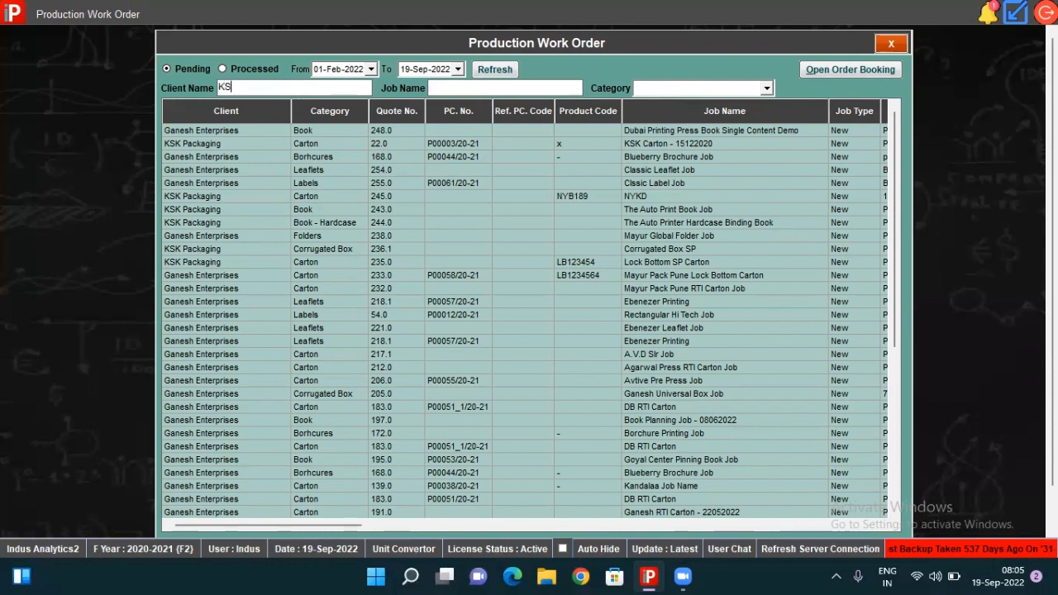
{"action": "left_click", "coordinate": [496, 70]}
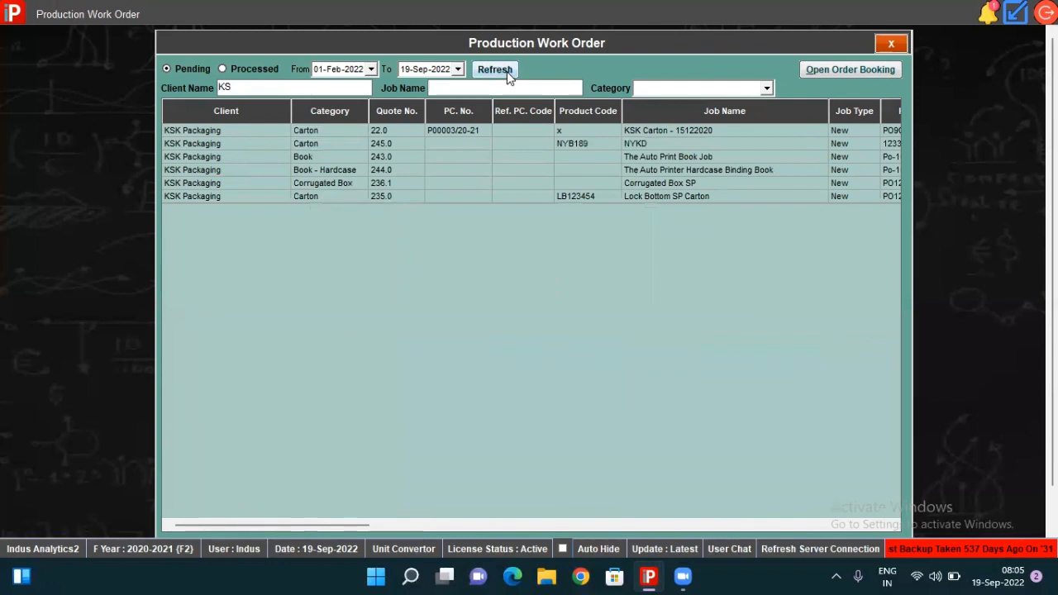
Clear the client name filter and reload the pending work orders
{"action": "double_click", "coordinate": [264, 89]}
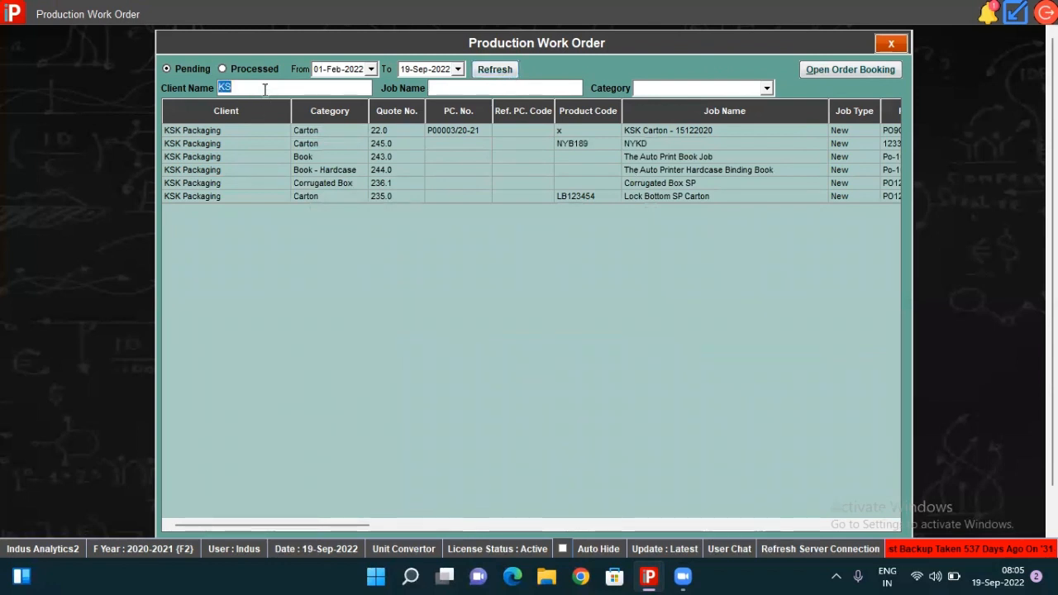
{"action": "key", "text": "BackSpace"}
{"action": "left_click", "coordinate": [514, 71]}
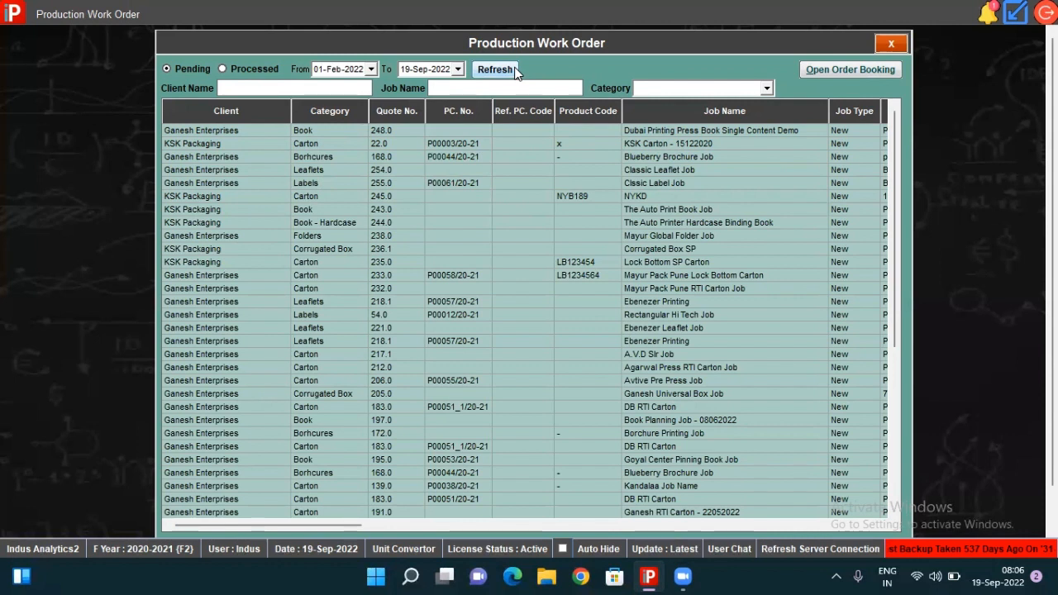
List the processed work orders from 02-Jan-2022 onward with the Ready for pro. filter turned off
{"action": "left_click", "coordinate": [273, 73]}
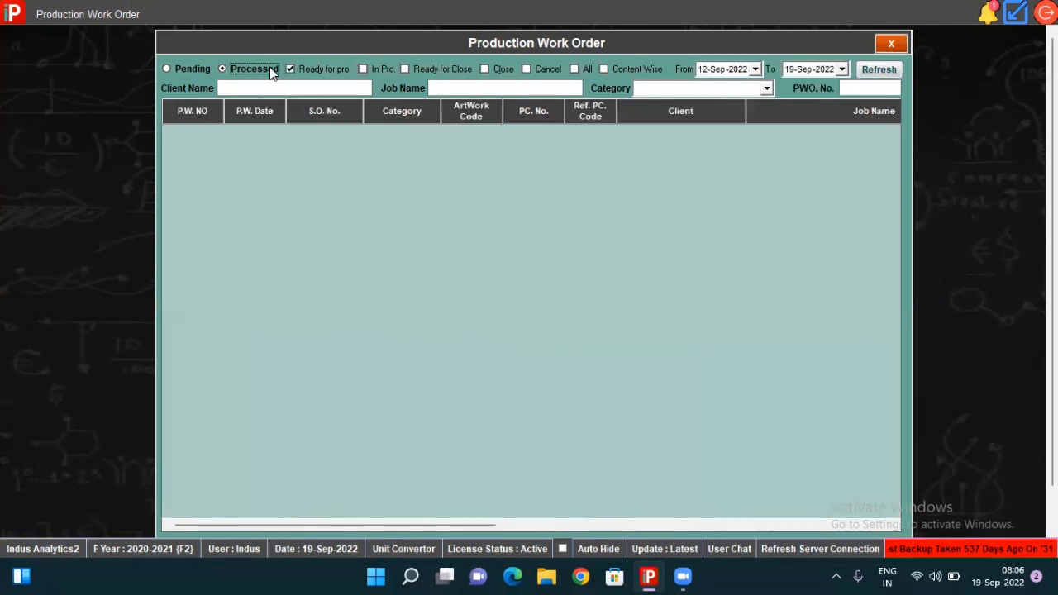
{"action": "left_click", "coordinate": [293, 67]}
{"action": "left_click", "coordinate": [754, 69]}
{"action": "left_click", "coordinate": [709, 90]}
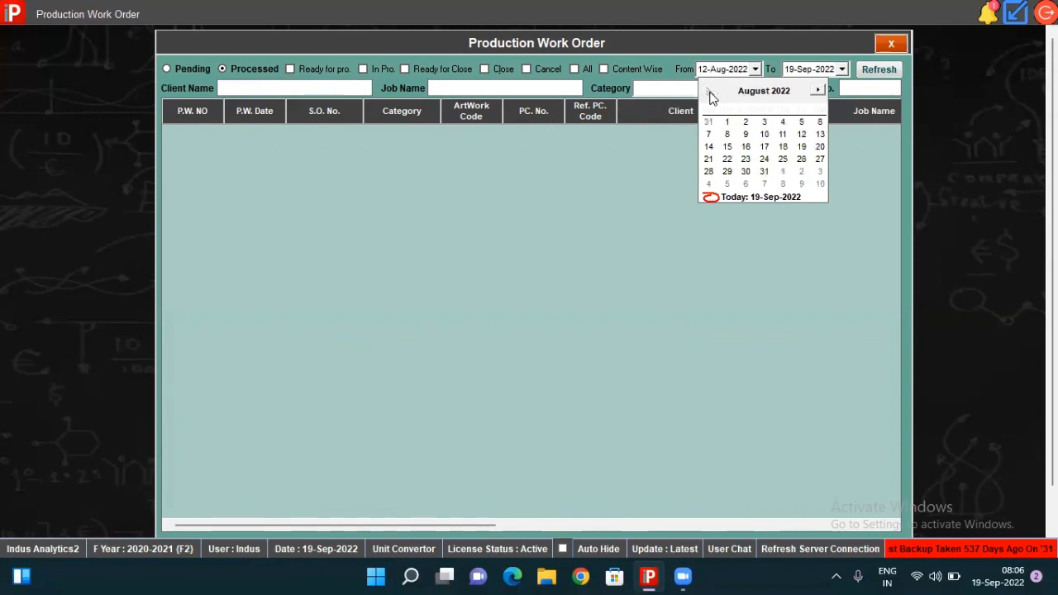
{"action": "left_click", "coordinate": [709, 90]}
{"action": "left_click", "coordinate": [709, 90]}
{"action": "left_click", "coordinate": [709, 90]}
{"action": "left_click", "coordinate": [709, 90]}
{"action": "left_click", "coordinate": [709, 90]}
{"action": "left_click", "coordinate": [709, 90]}
{"action": "left_click", "coordinate": [709, 90]}
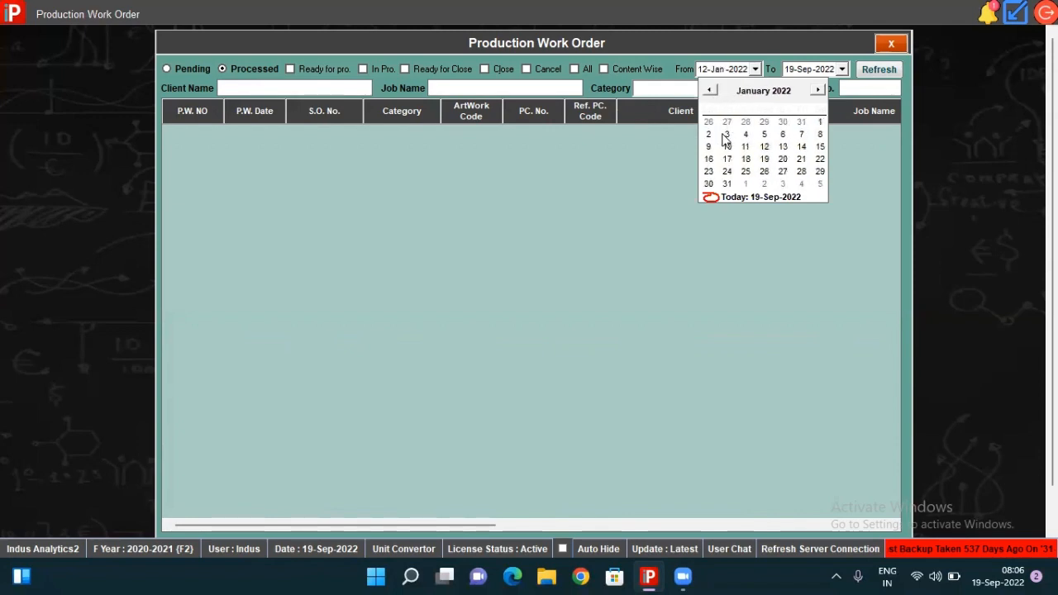
{"action": "left_click", "coordinate": [708, 134]}
{"action": "left_click", "coordinate": [871, 71]}
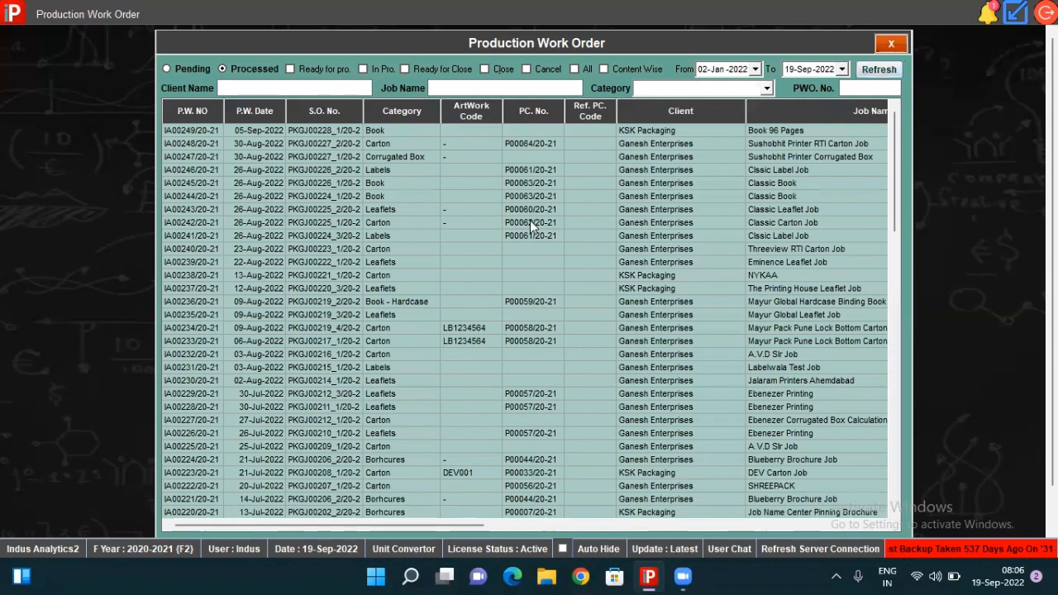
{"action": "left_click", "coordinate": [529, 222]}
{"action": "left_click", "coordinate": [447, 86]}
{"action": "left_click", "coordinate": [481, 223]}
Check the processed work orders under the Ready for pro., In Pro. and Ready for Close filters, turning each off again
{"action": "left_click", "coordinate": [322, 69]}
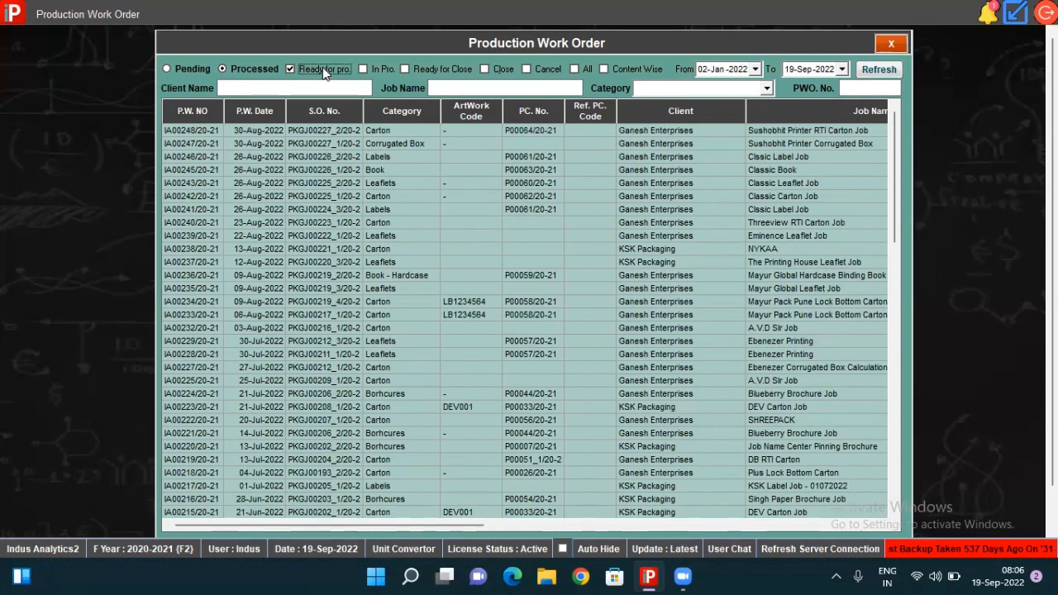
{"action": "left_click", "coordinate": [322, 69]}
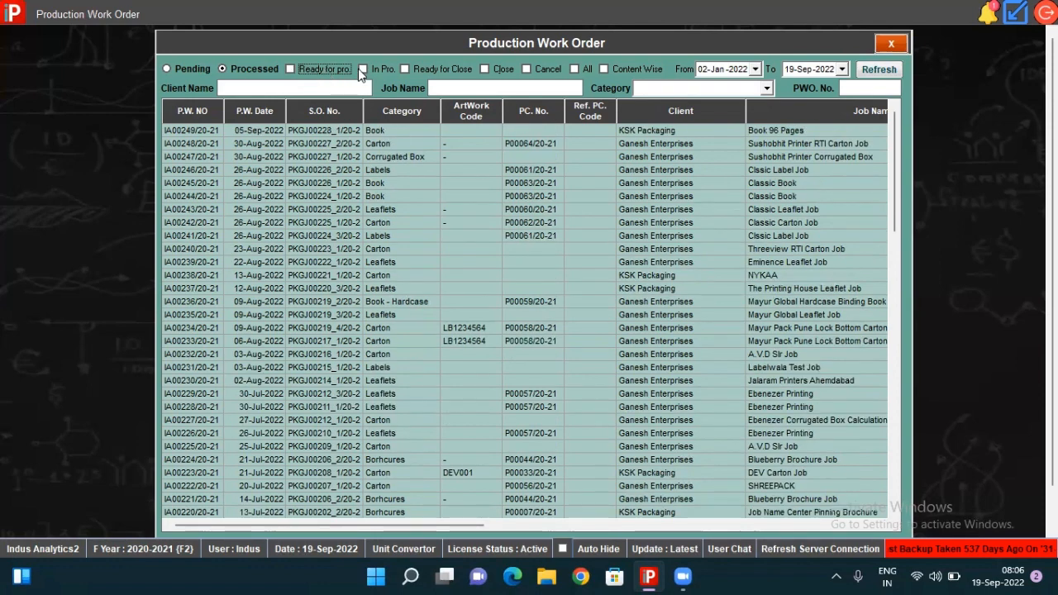
{"action": "left_click", "coordinate": [362, 71]}
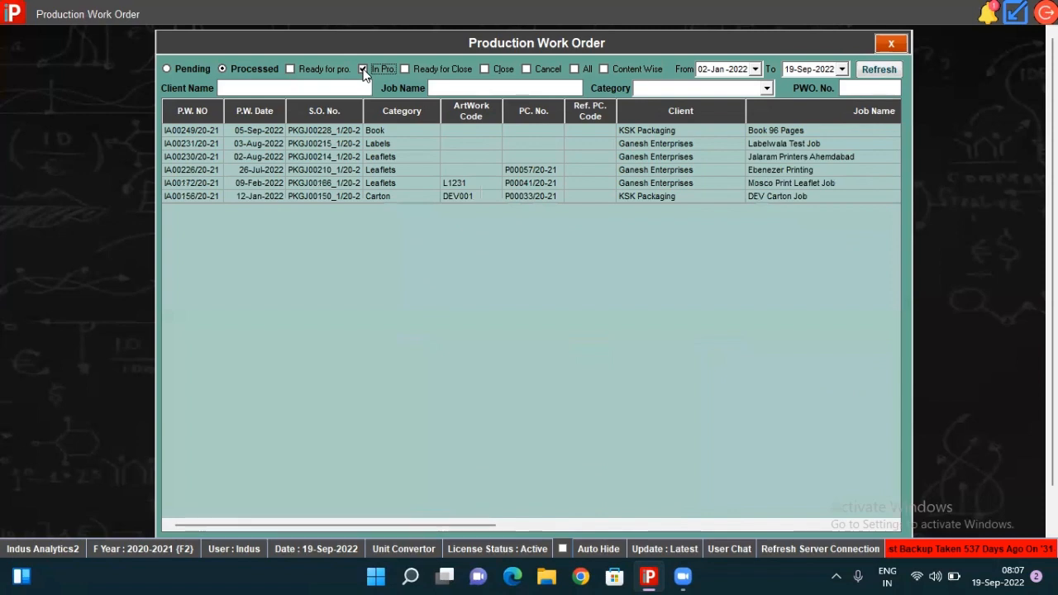
{"action": "left_click", "coordinate": [362, 70]}
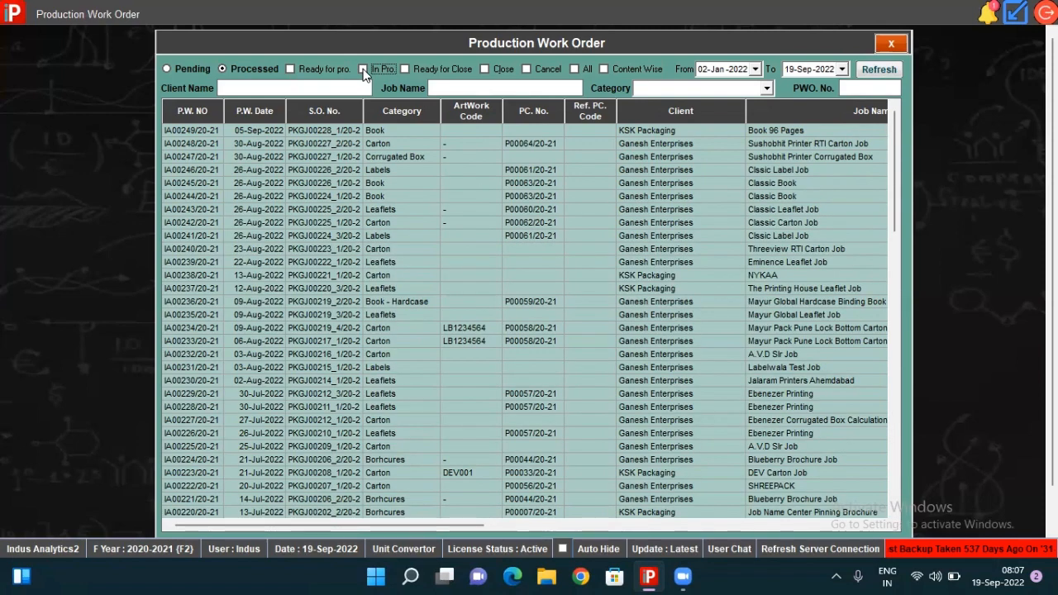
{"action": "left_click", "coordinate": [429, 64]}
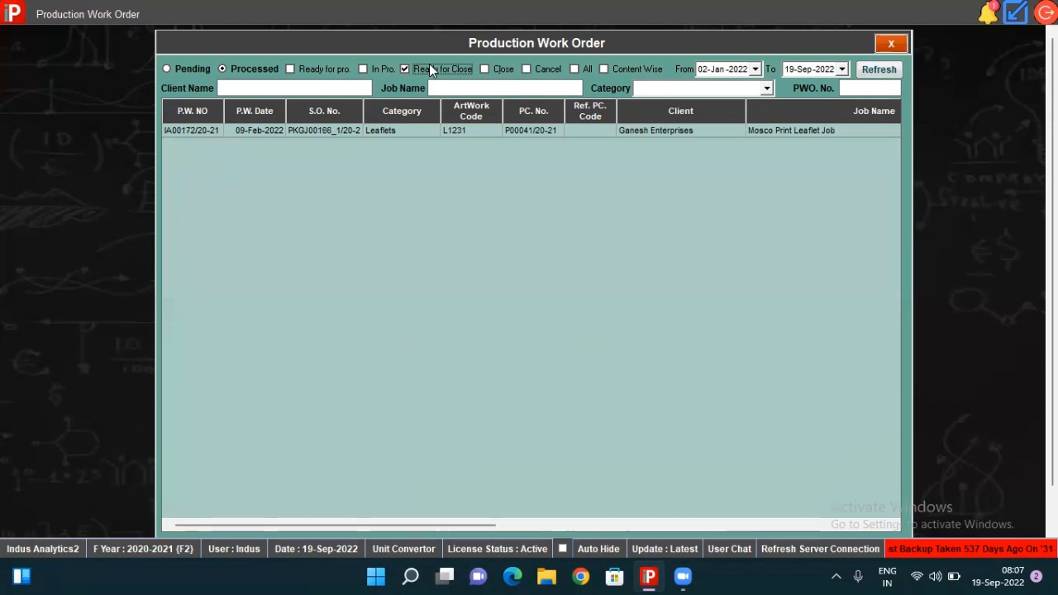
{"action": "left_click", "coordinate": [429, 65]}
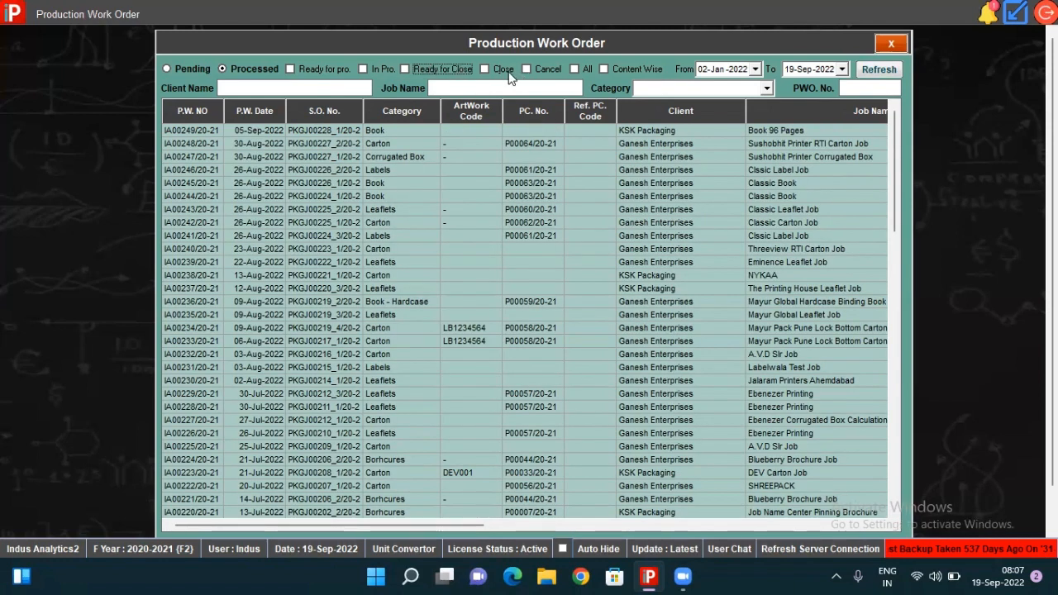
Check the processed work orders under the Close, Cancel and All filters, one at a time, clearing each again
{"action": "left_click", "coordinate": [509, 73]}
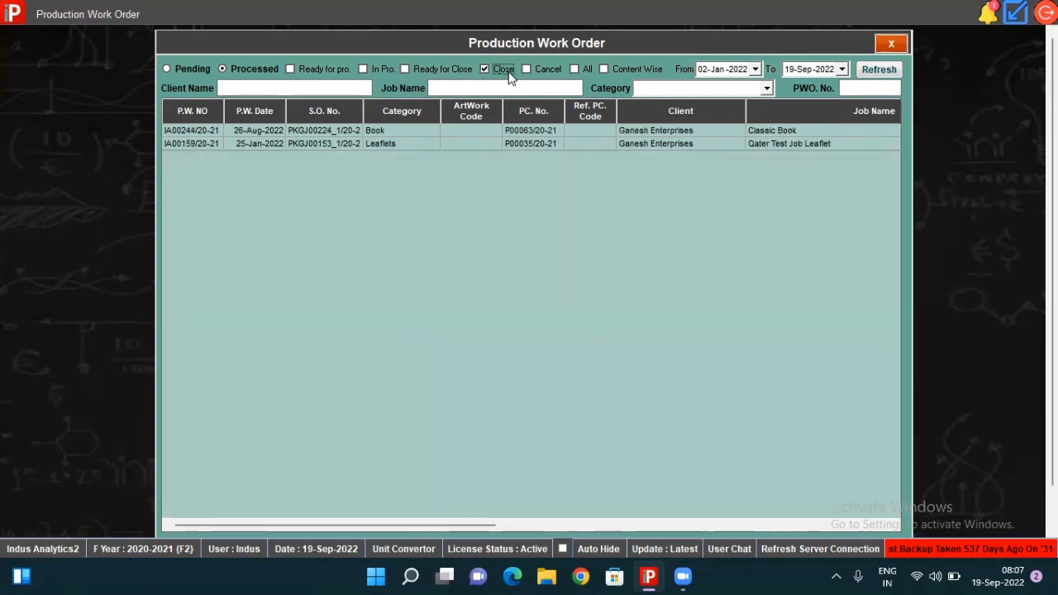
{"action": "left_click", "coordinate": [508, 72]}
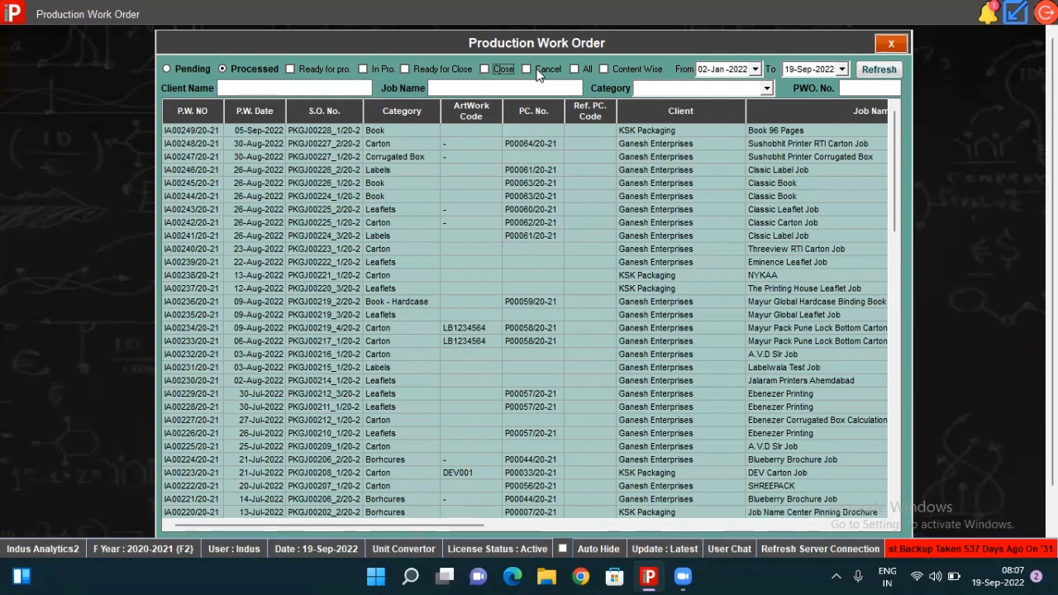
{"action": "left_click", "coordinate": [538, 74]}
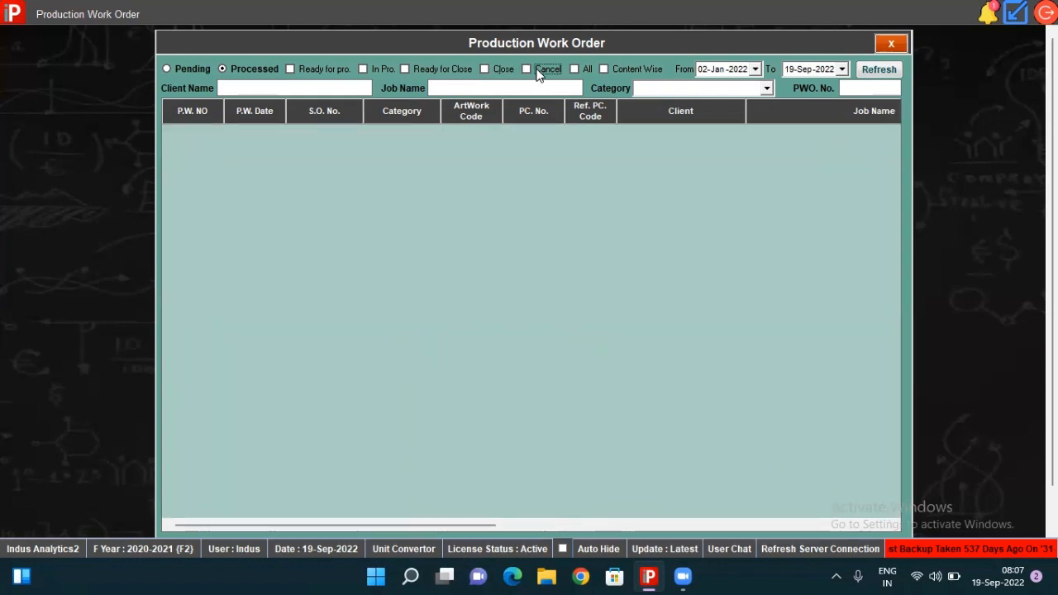
{"action": "left_click", "coordinate": [538, 72]}
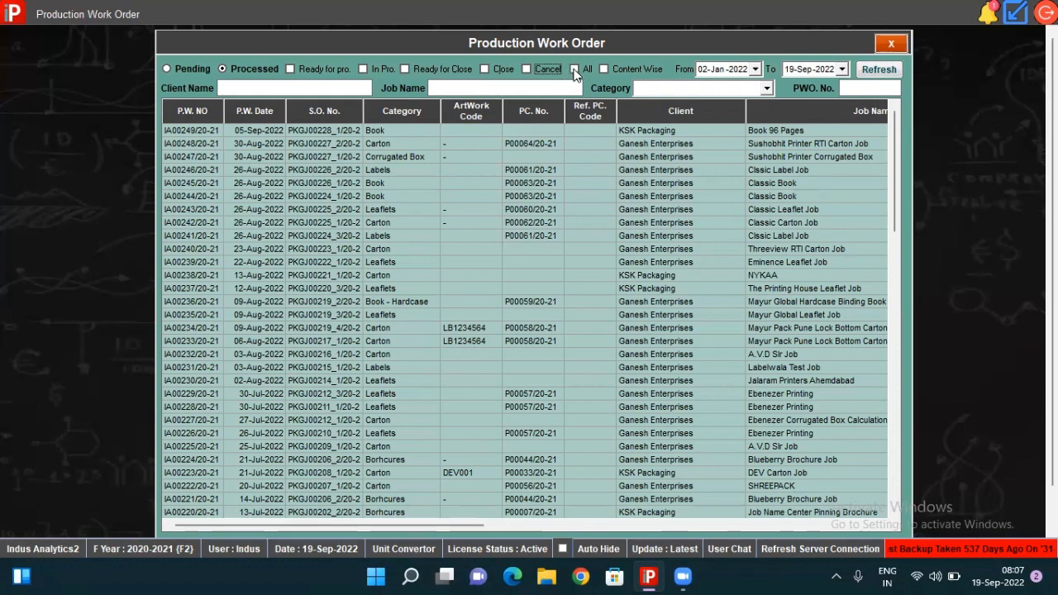
{"action": "left_click", "coordinate": [575, 72]}
{"action": "left_click", "coordinate": [575, 71]}
Show the processed work orders Content Wise and look through the list and its print and export options
{"action": "left_click", "coordinate": [622, 73]}
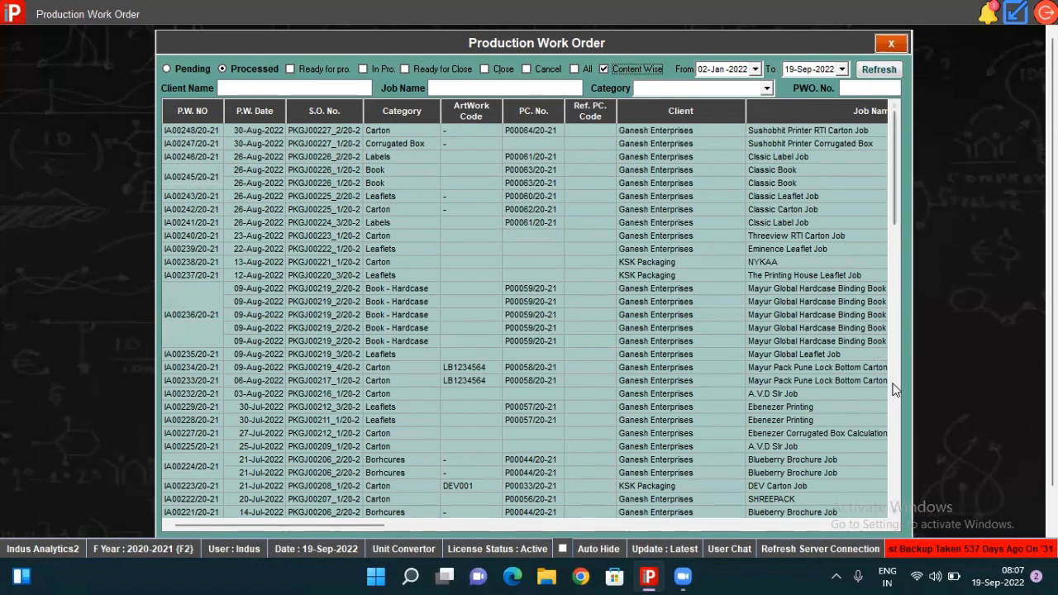
{"action": "left_click", "coordinate": [897, 400]}
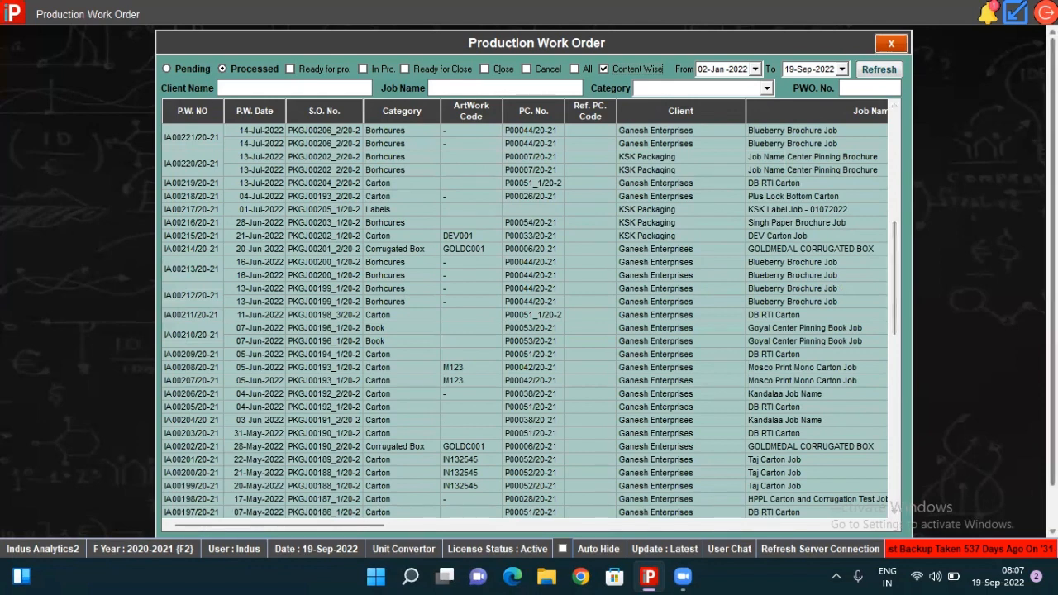
{"action": "scroll", "coordinate": [529, 281], "scroll_direction": "down", "scroll_amount": 1}
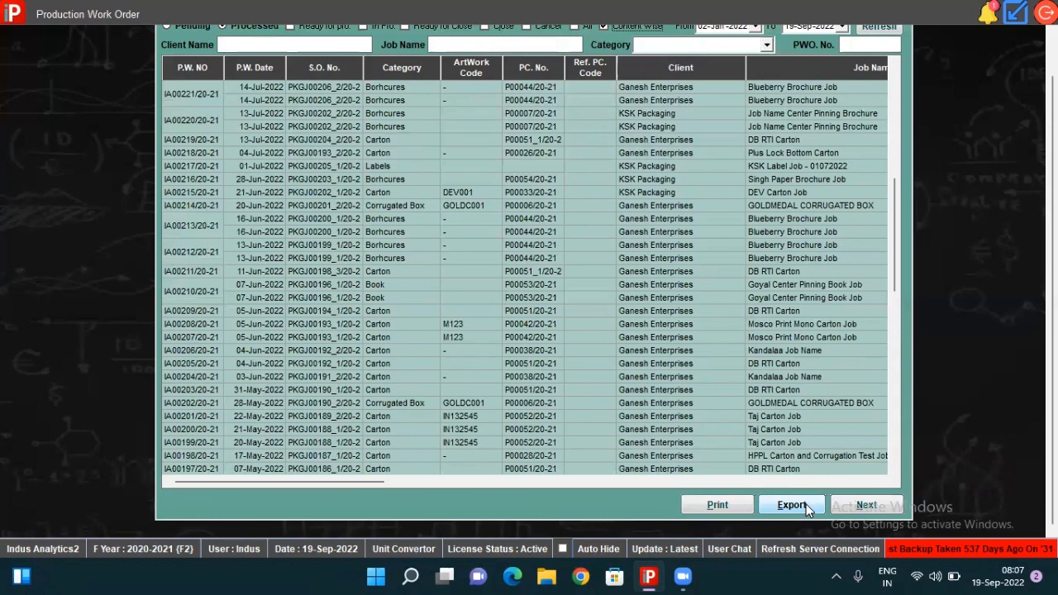
{"action": "left_click", "coordinate": [724, 300]}
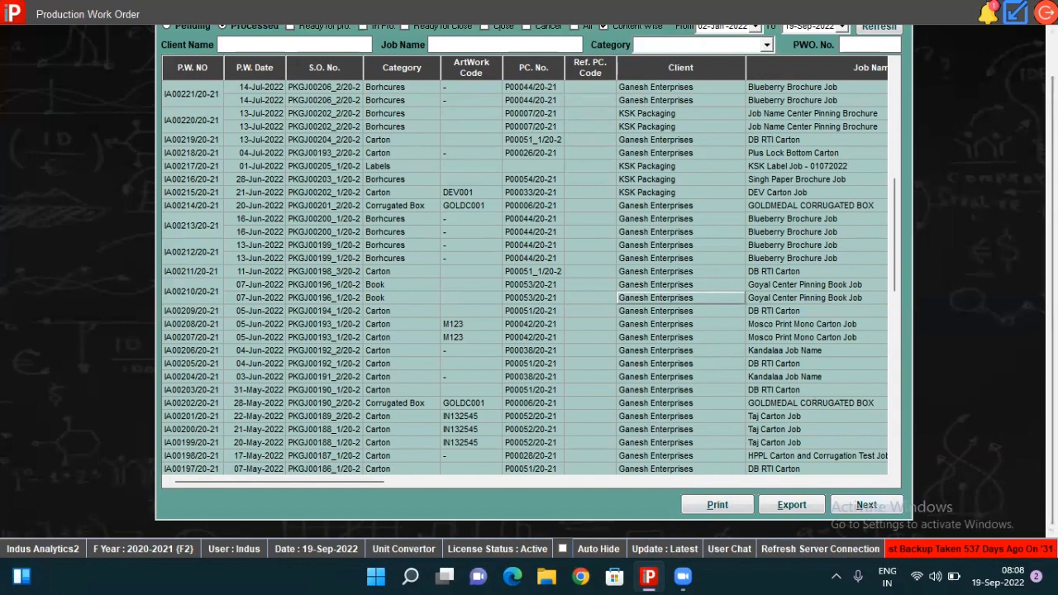
{"action": "left_click_drag", "start_coordinate": [1053, 330], "coordinate": [1053, 290]}
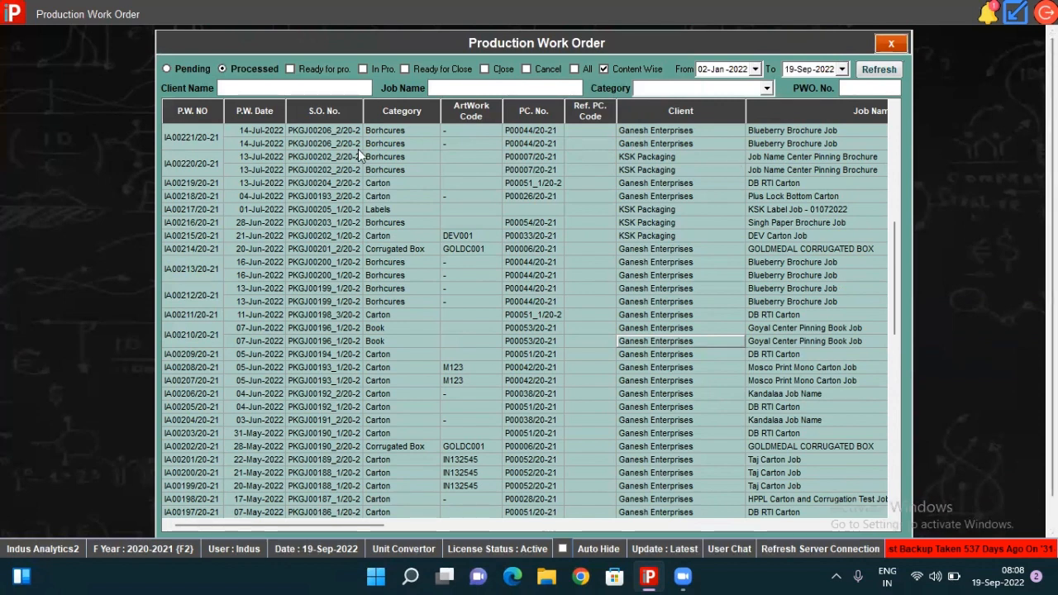
Return to the pending work orders and open the KSK Packaging carton job for work order creation
{"action": "left_click", "coordinate": [168, 68]}
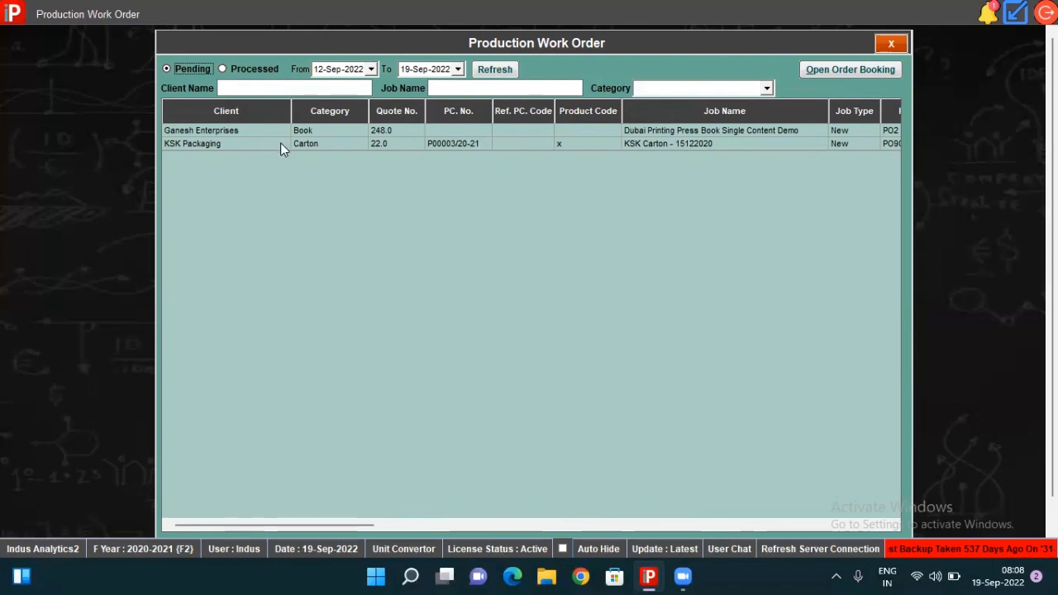
{"action": "left_click", "coordinate": [314, 145]}
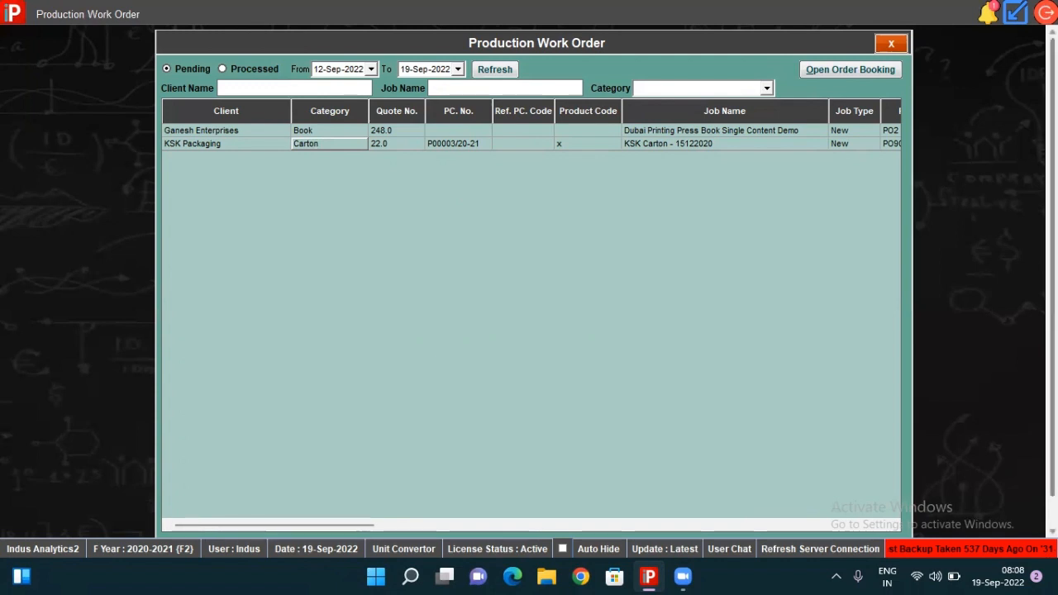
{"action": "scroll", "coordinate": [1011, 478], "scroll_direction": "down", "scroll_amount": 1}
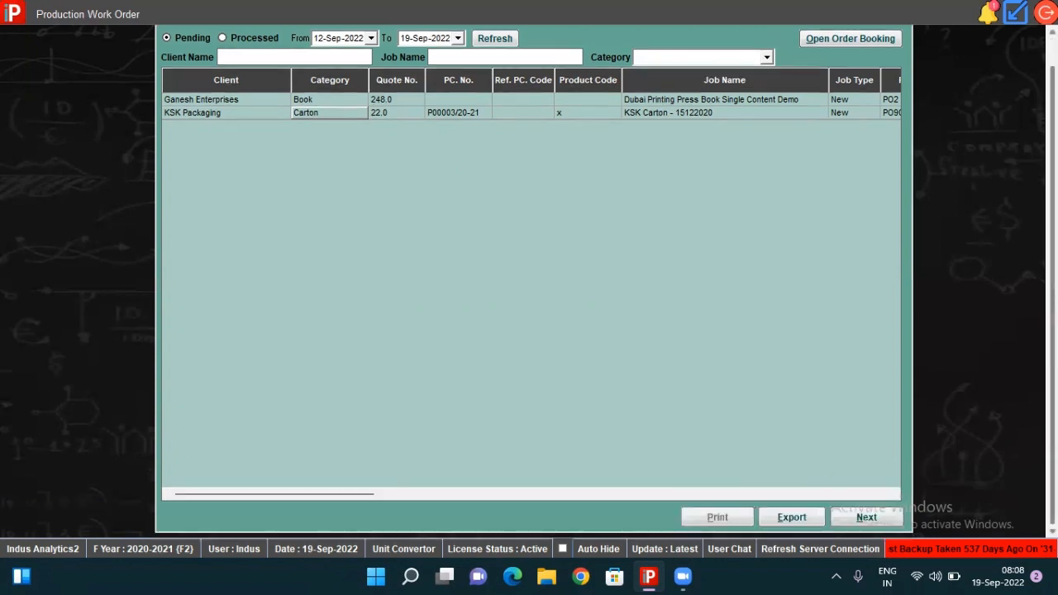
{"action": "left_click", "coordinate": [897, 519]}
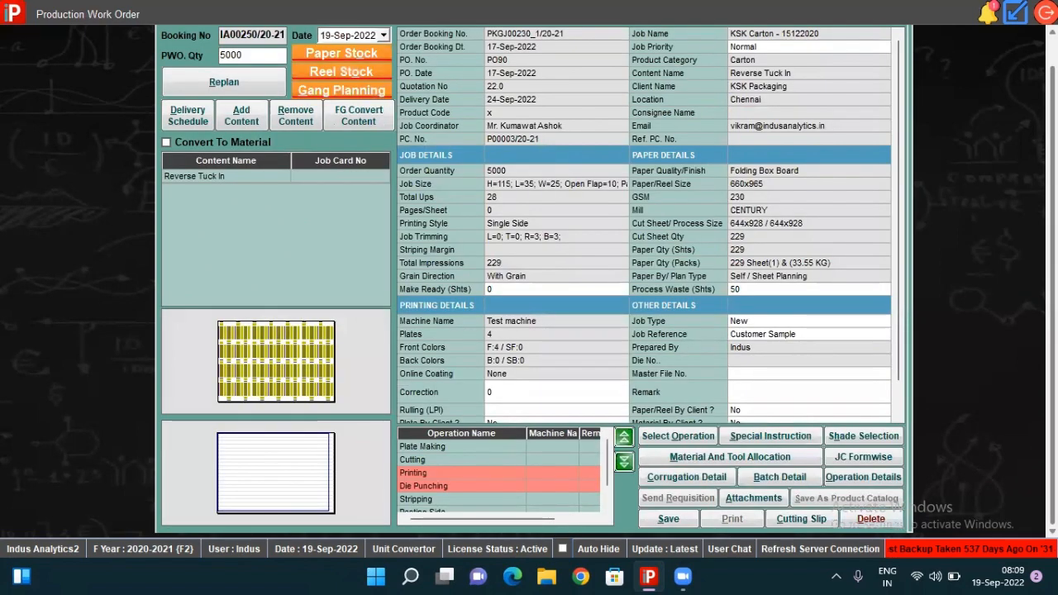
Examine the work order form and the Remark and Paper Cons. columns of its operation list
{"action": "scroll", "coordinate": [529, 281], "scroll_direction": "up", "scroll_amount": 1}
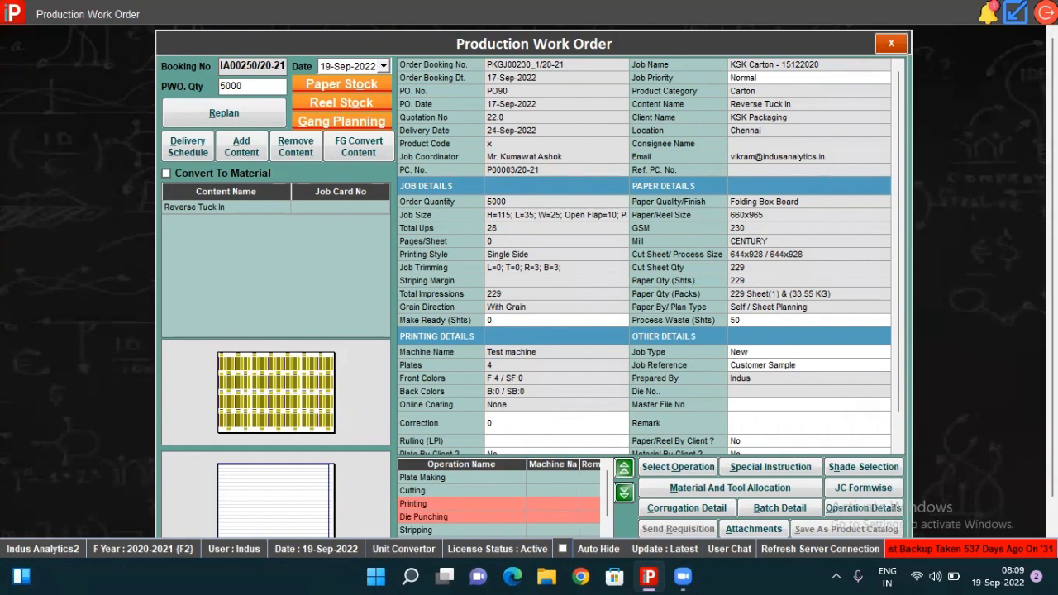
{"action": "scroll", "coordinate": [599, 521], "scroll_direction": "down", "scroll_amount": 1}
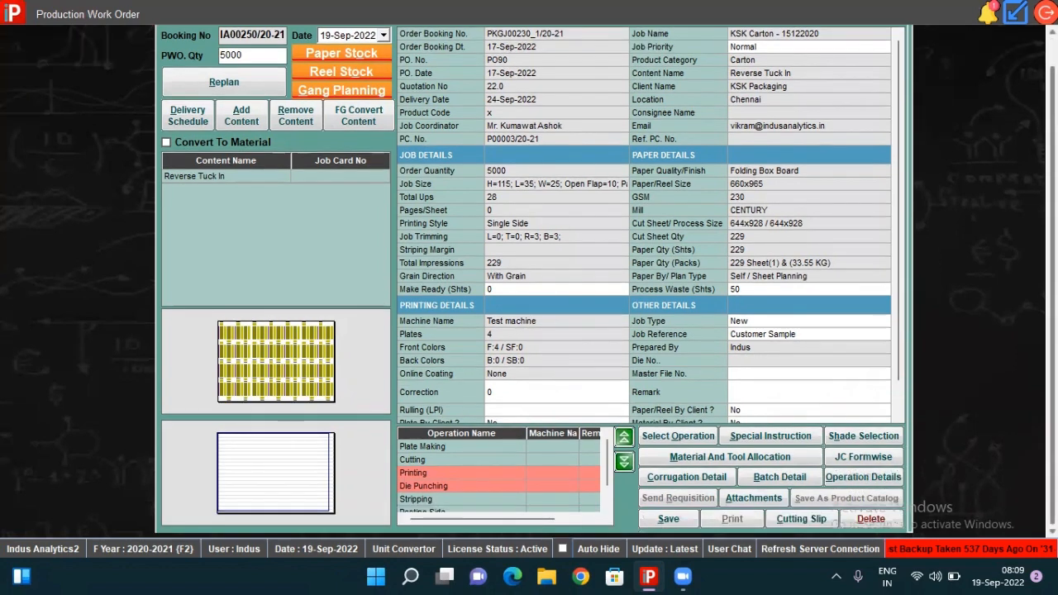
{"action": "left_click", "coordinate": [594, 518]}
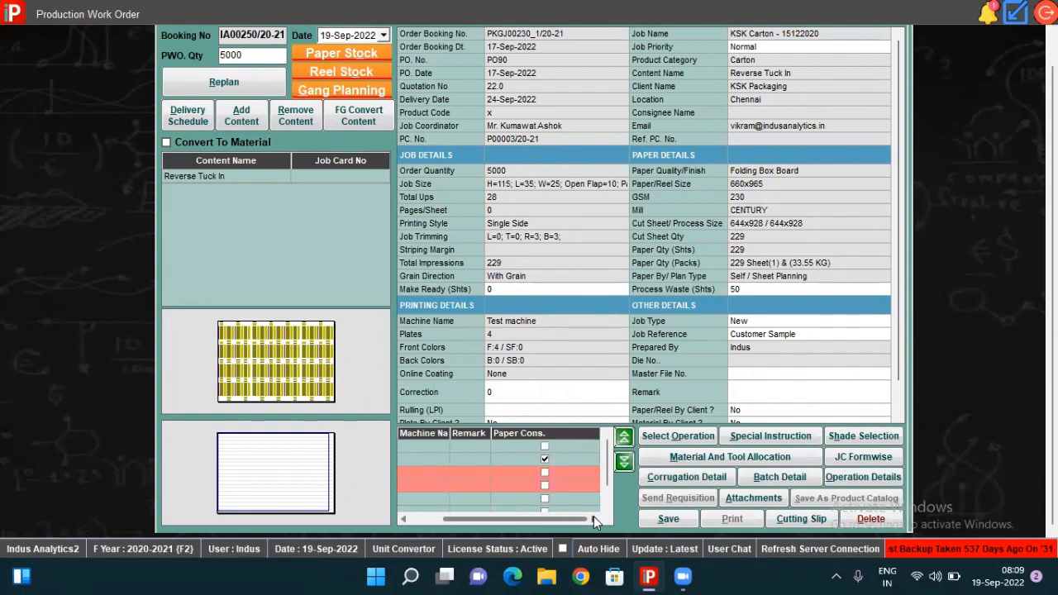
Check the Paper Cons. setting of the Cutting operation in the work order's operation list
{"action": "left_click", "coordinate": [426, 521]}
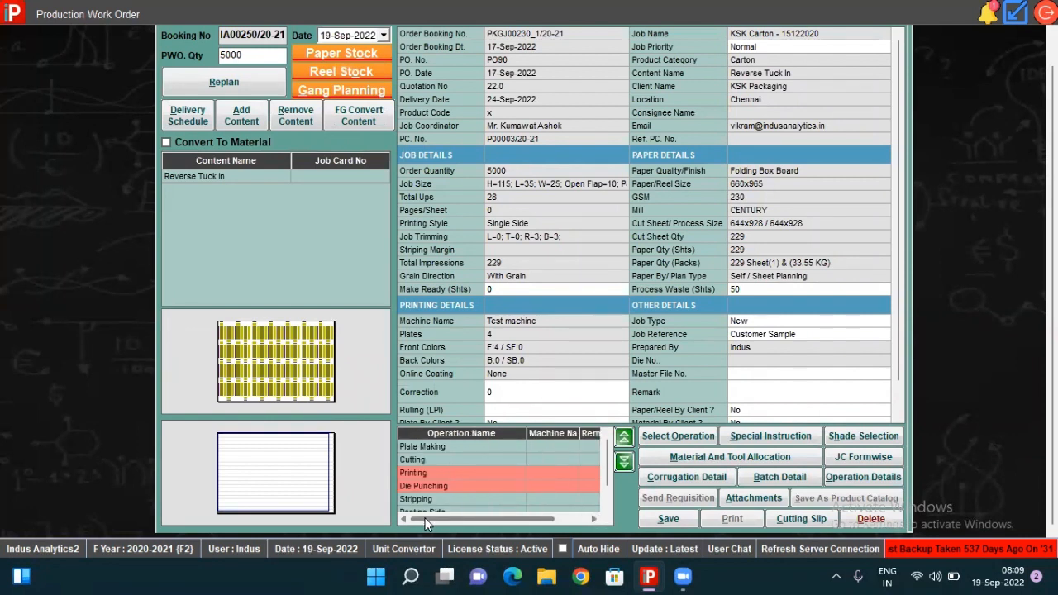
{"action": "left_click", "coordinate": [485, 461]}
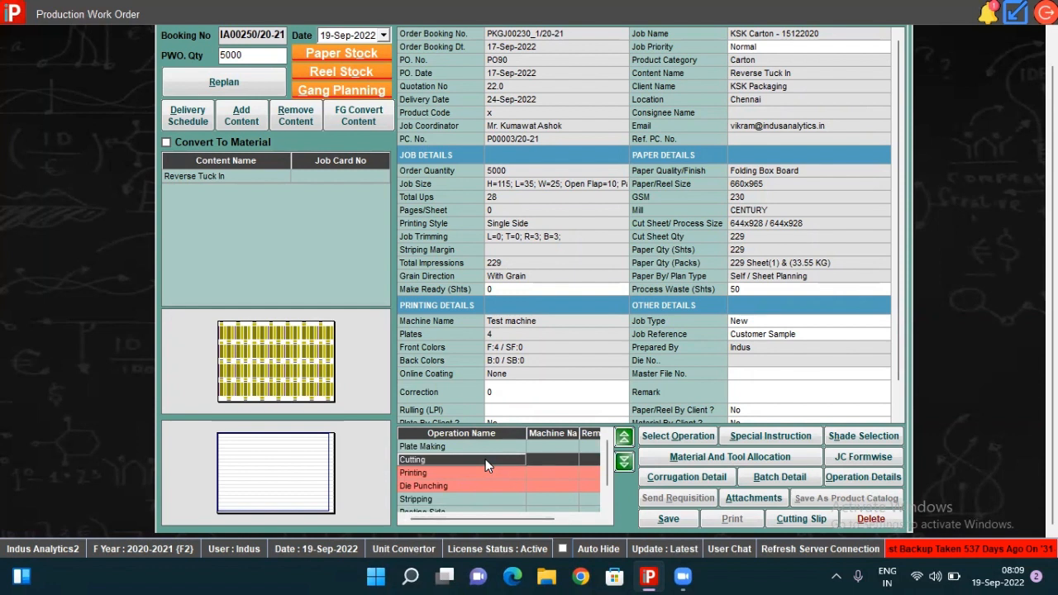
{"action": "key", "text": "Right"}
{"action": "key", "text": "Right"}
{"action": "key", "text": "Right"}
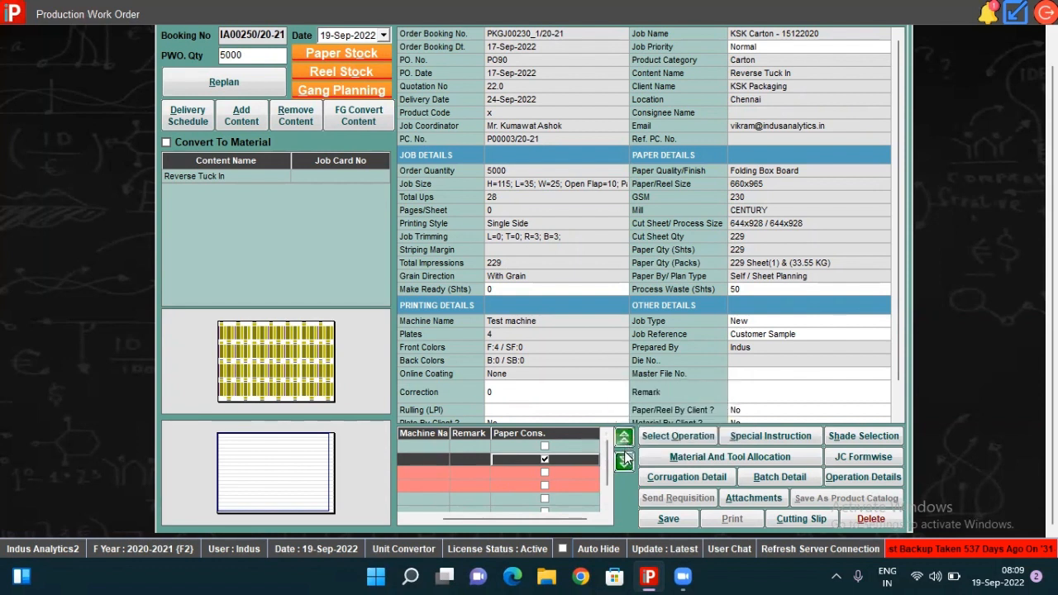
{"action": "left_click", "coordinate": [426, 520]}
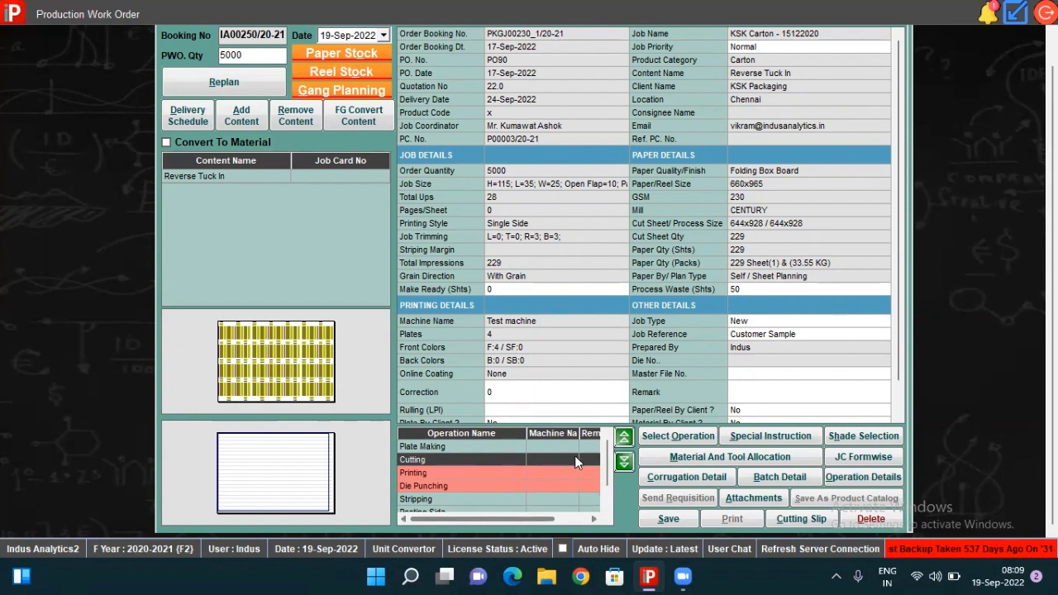
Look at the Operation Selection list and the Critical Instructions window of the work order, closing each without changes
{"action": "left_click", "coordinate": [680, 435]}
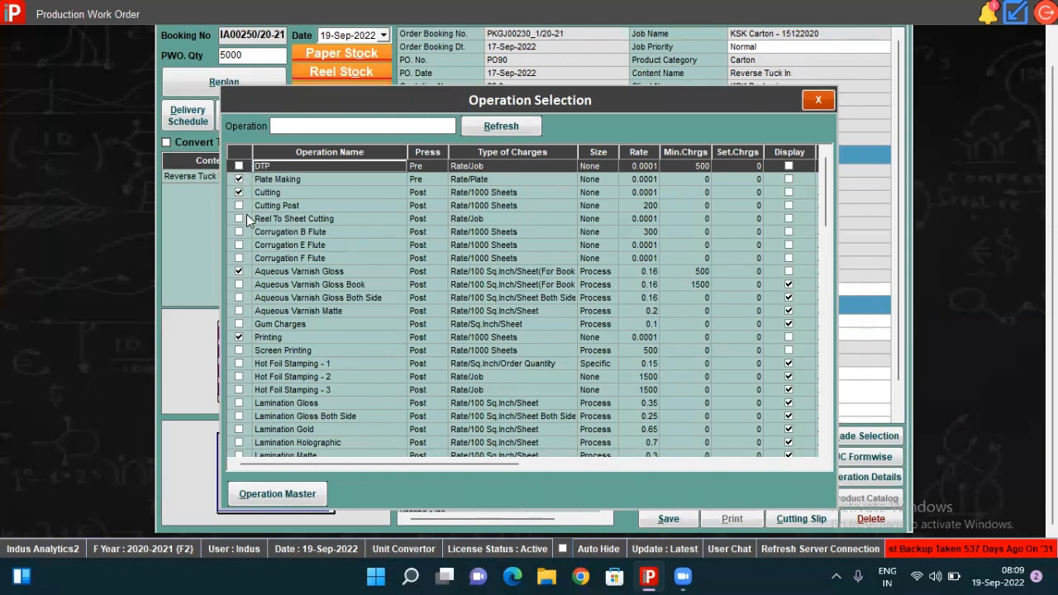
{"action": "left_click", "coordinate": [810, 107]}
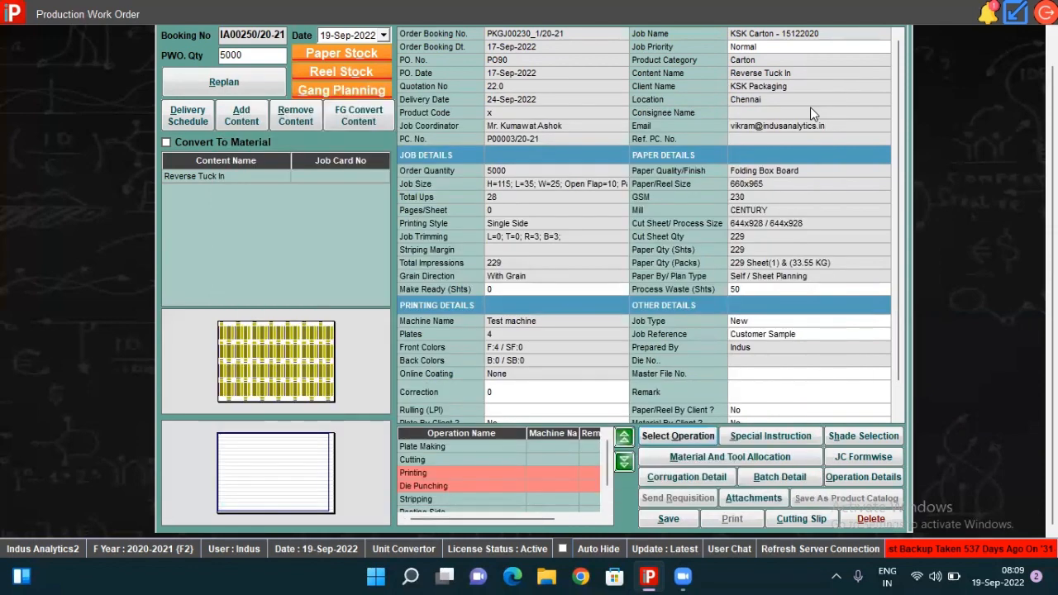
{"action": "left_click", "coordinate": [760, 440]}
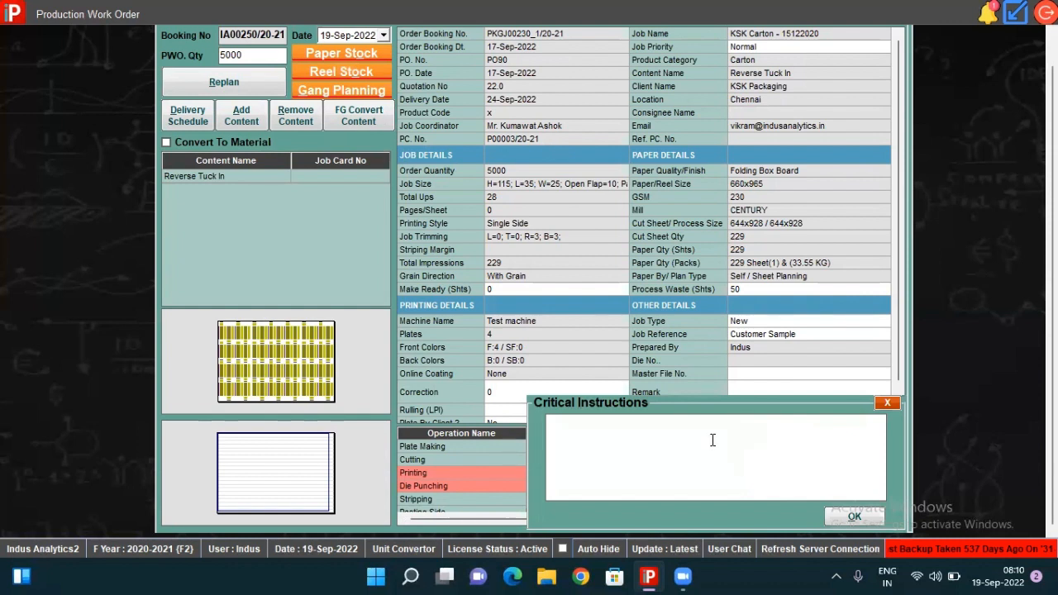
{"action": "left_click", "coordinate": [887, 403]}
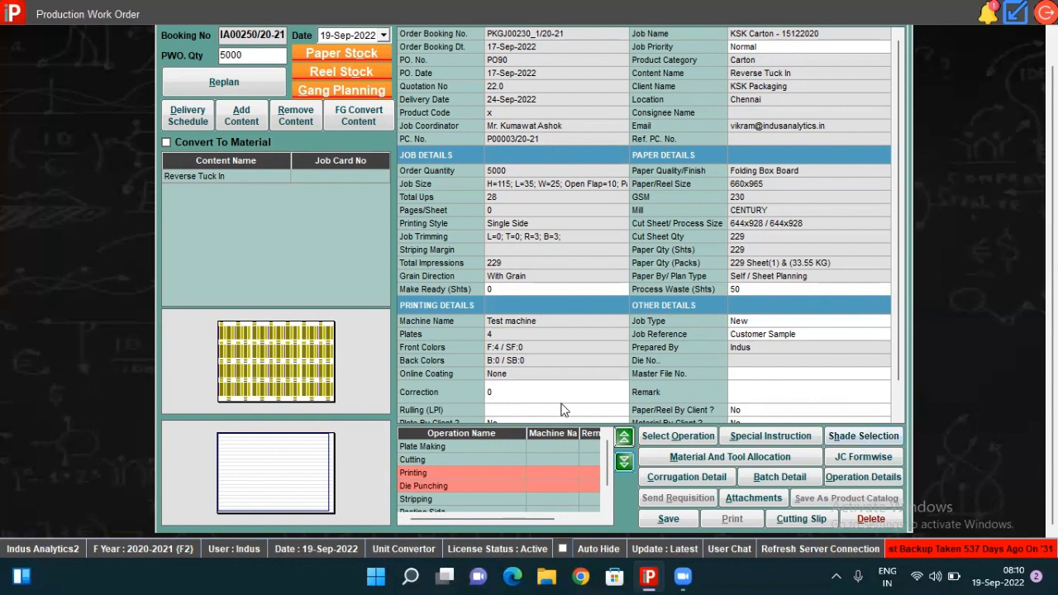
In Shade Selection, set the shade side to Front Colour, check the Cyan and P-100 C ink details, and apply the selected shades
{"action": "left_click", "coordinate": [863, 436]}
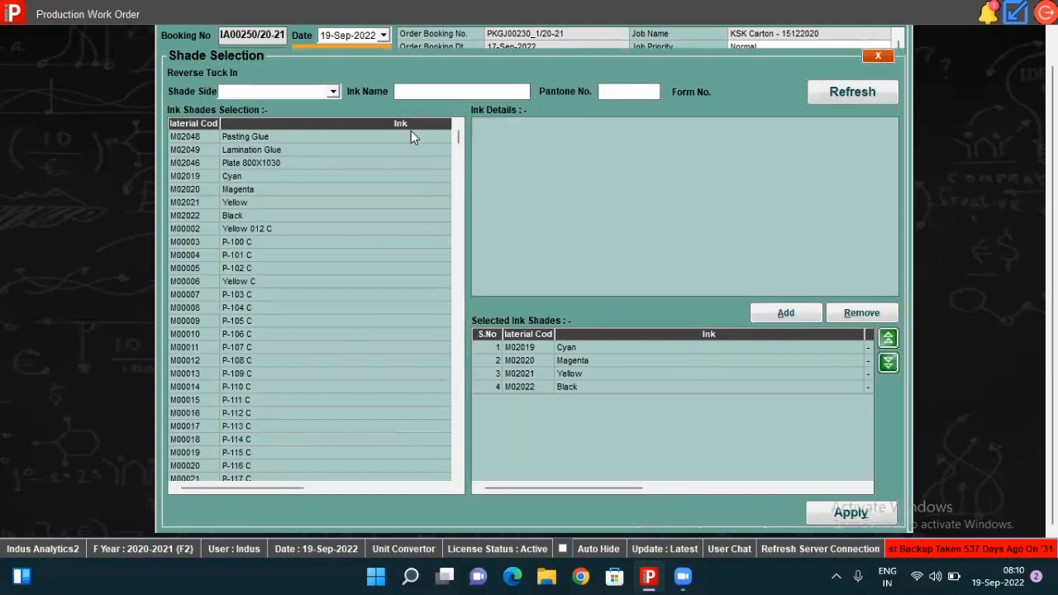
{"action": "left_click", "coordinate": [312, 89]}
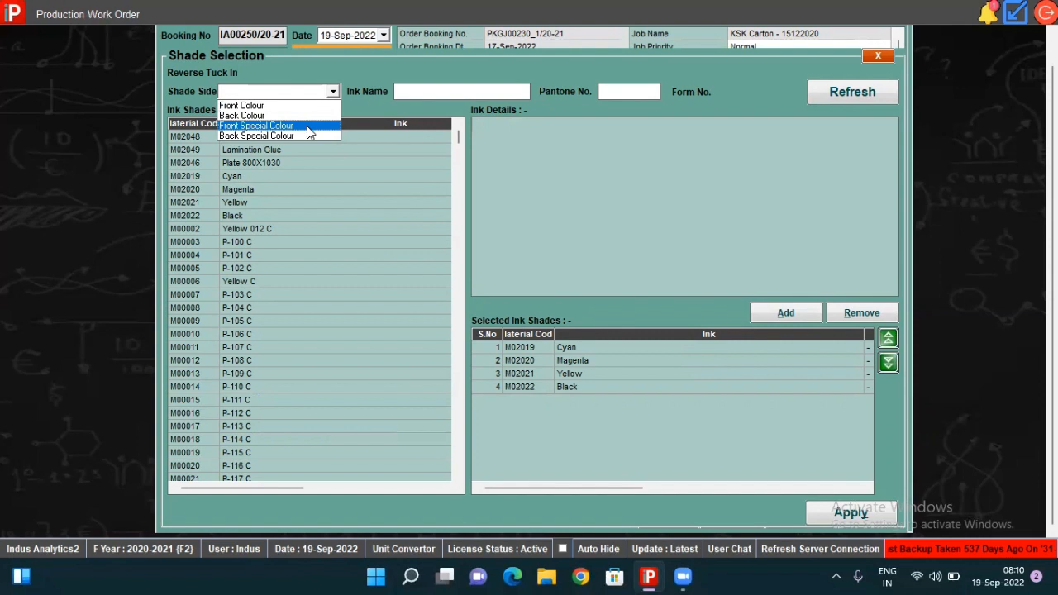
{"action": "left_click", "coordinate": [309, 105]}
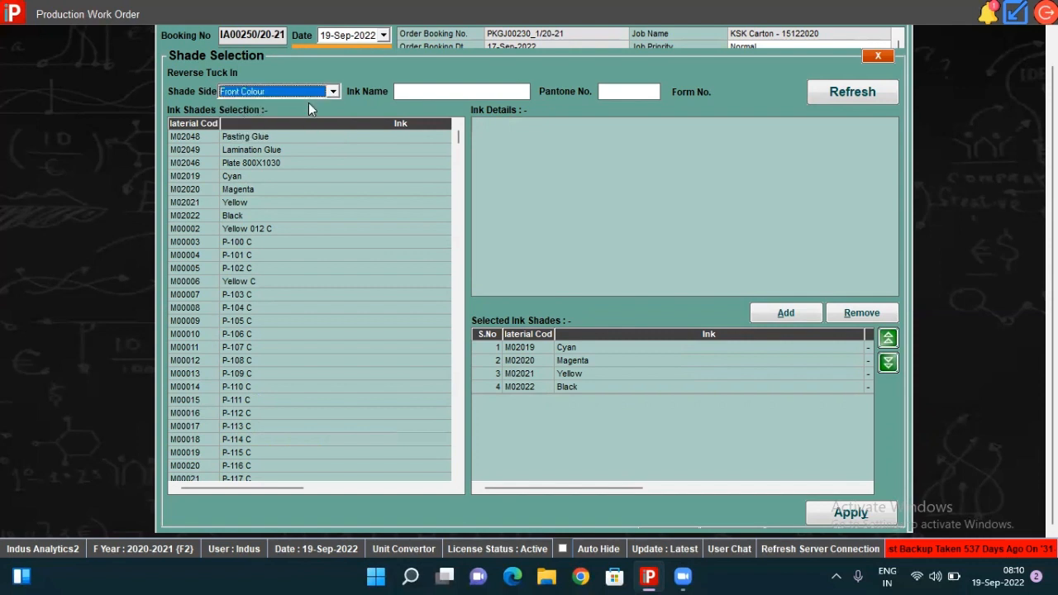
{"action": "left_click", "coordinate": [313, 179]}
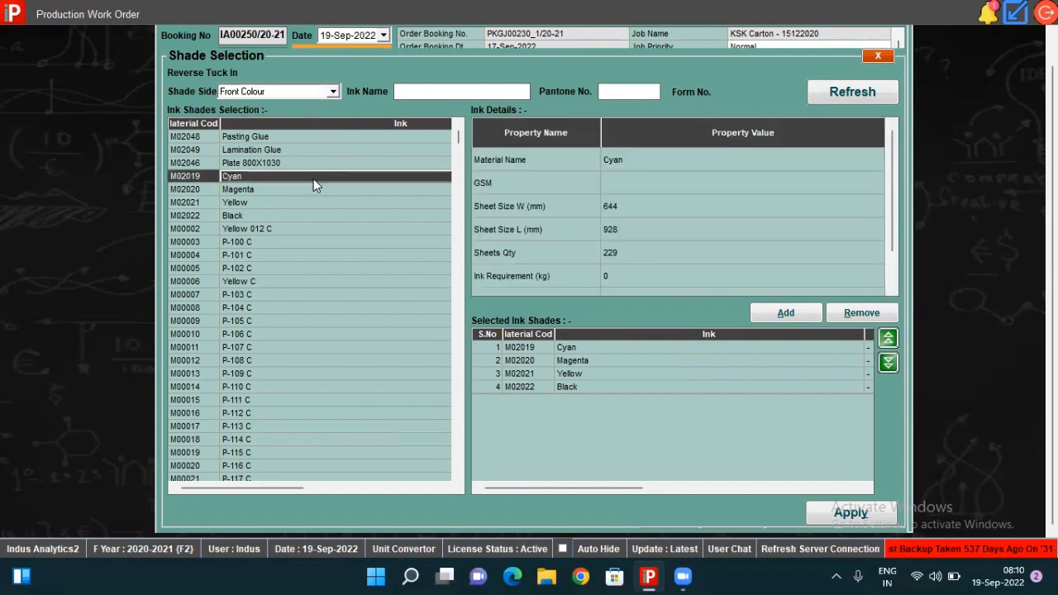
{"action": "left_click", "coordinate": [371, 241]}
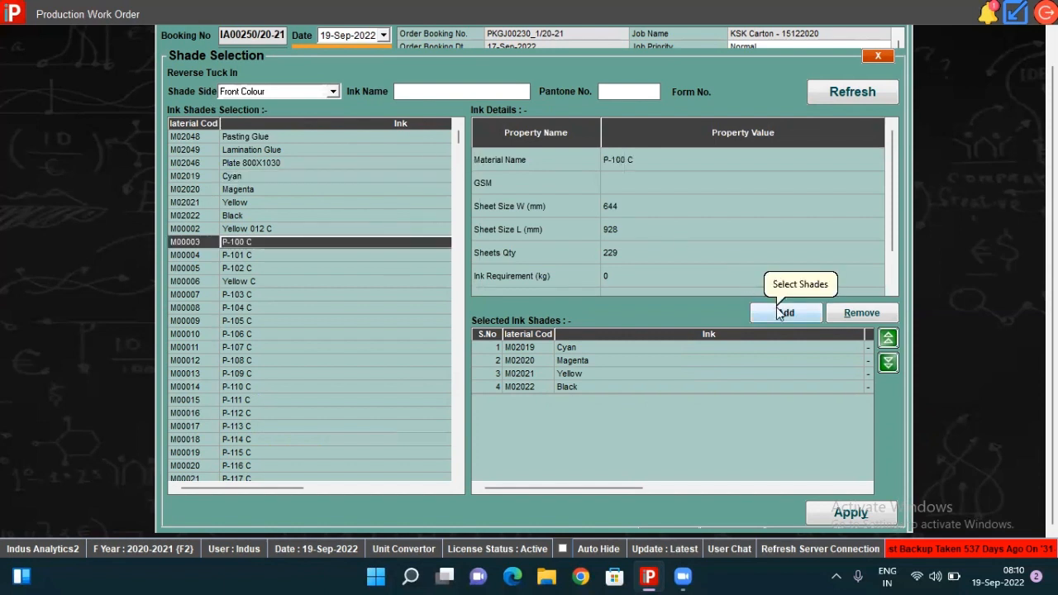
{"action": "left_click", "coordinate": [850, 513]}
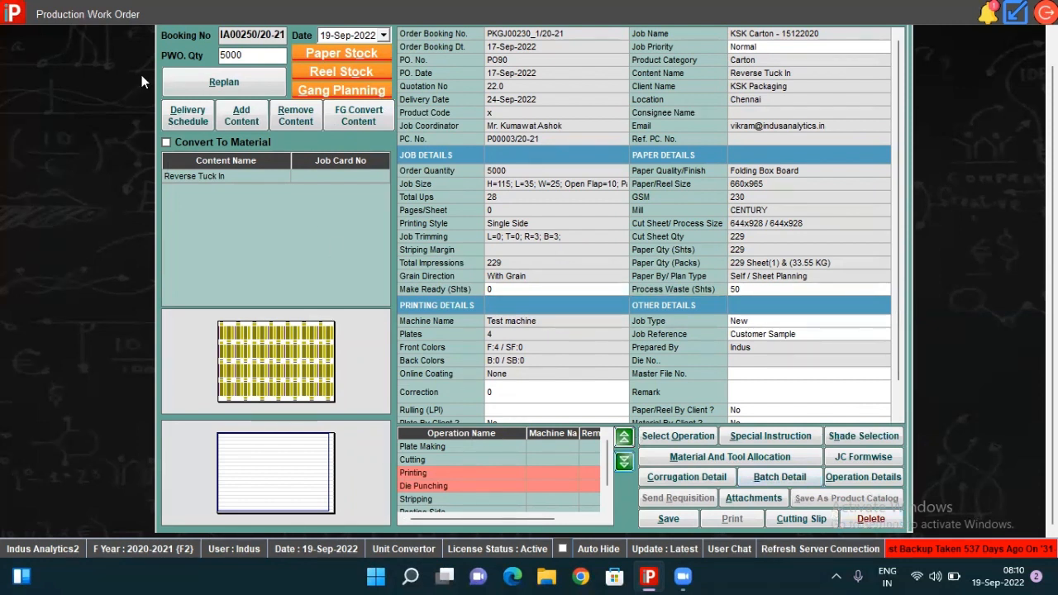
Look at the delivery schedule and the available content styles for the Reverse Tuck In content, closing each without changes
{"action": "left_click", "coordinate": [212, 177]}
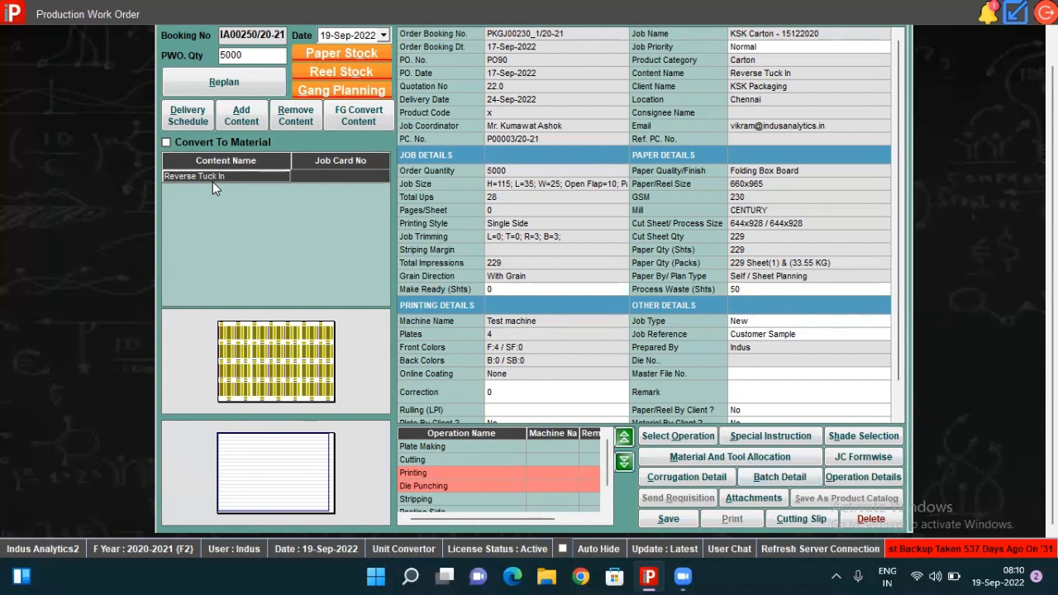
{"action": "left_click", "coordinate": [197, 119]}
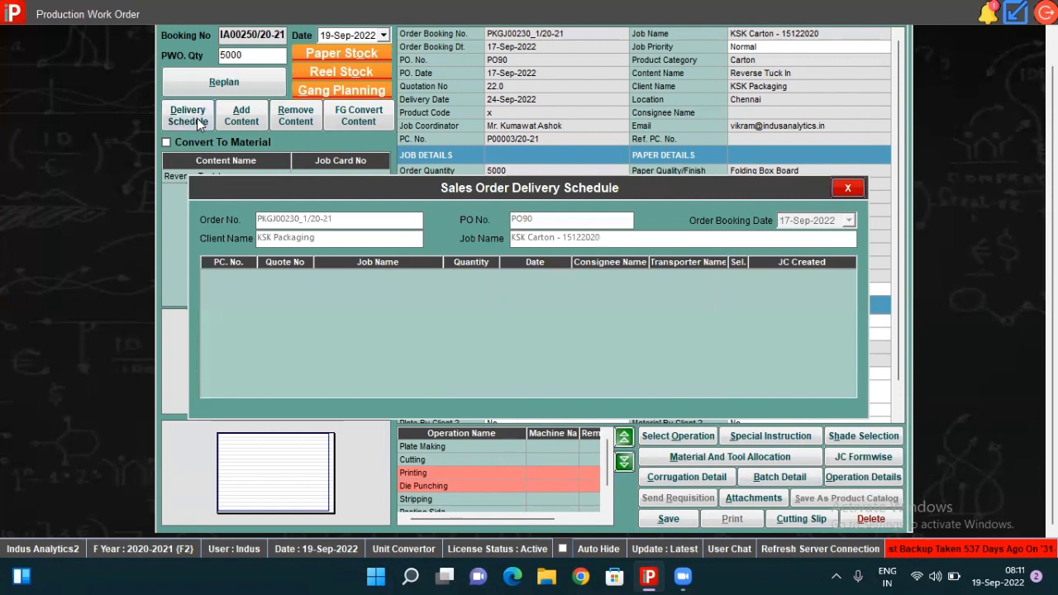
{"action": "left_click", "coordinate": [847, 188]}
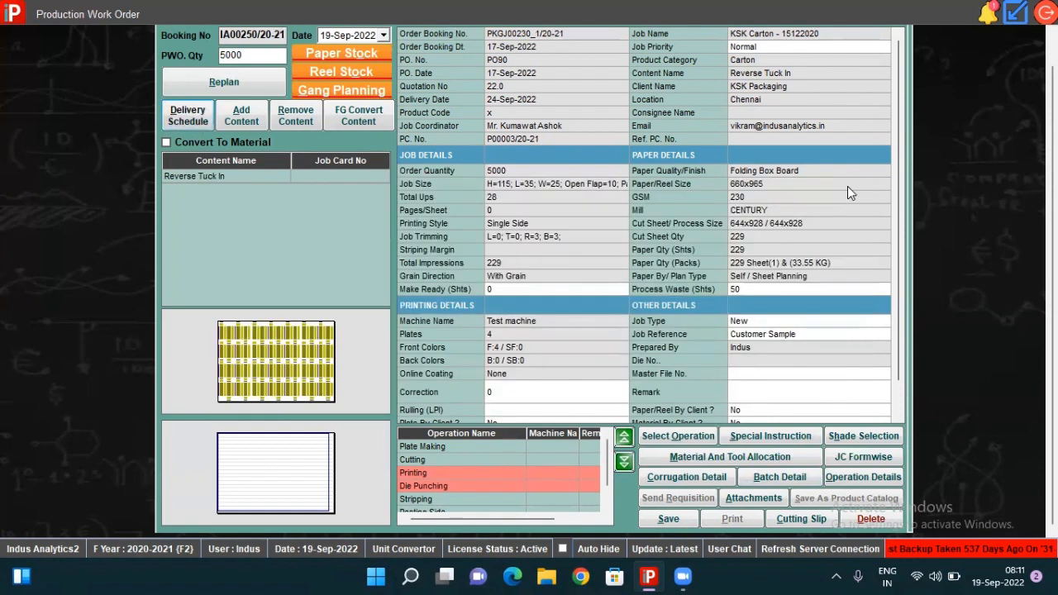
{"action": "left_click", "coordinate": [376, 181]}
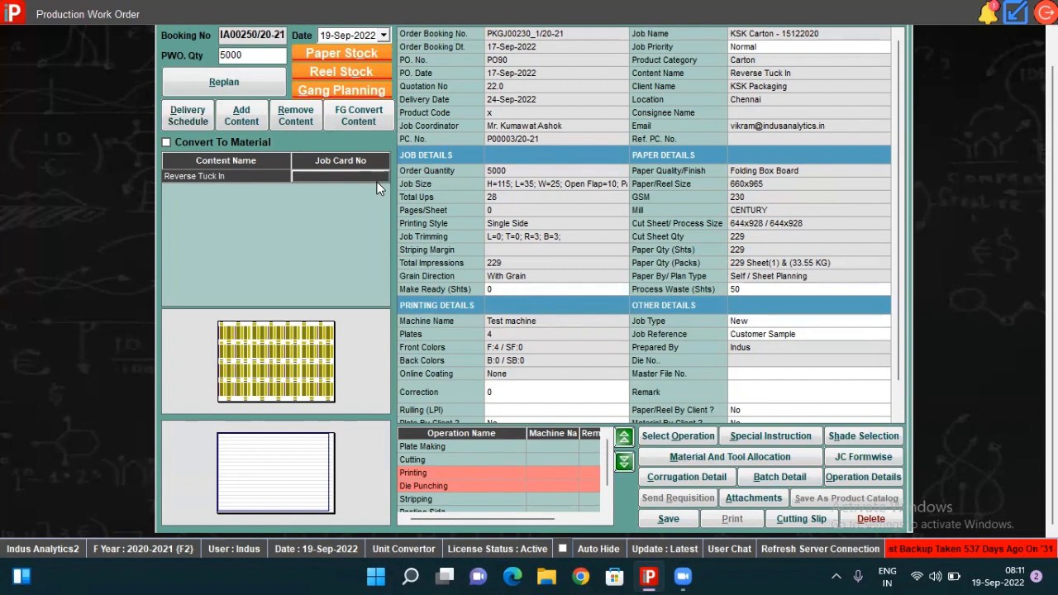
{"action": "left_click", "coordinate": [248, 120]}
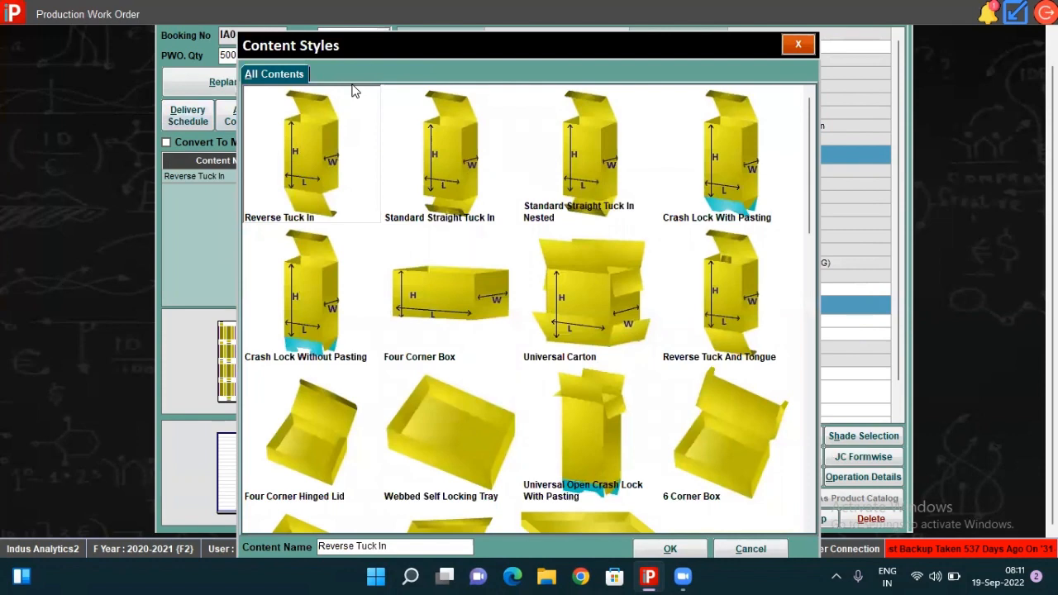
{"action": "left_click", "coordinate": [798, 45]}
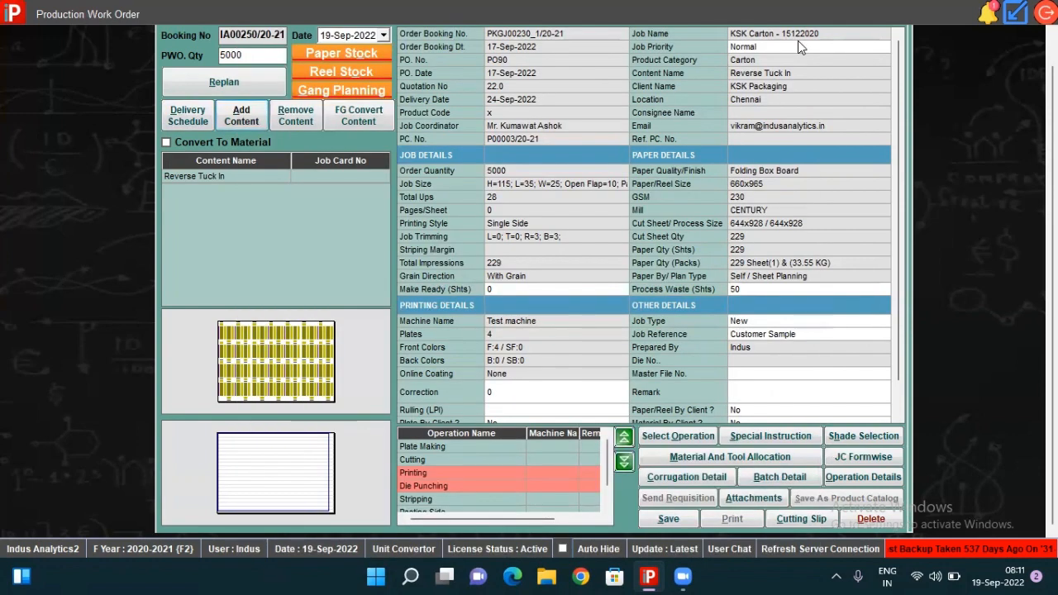
{"action": "left_click", "coordinate": [334, 181]}
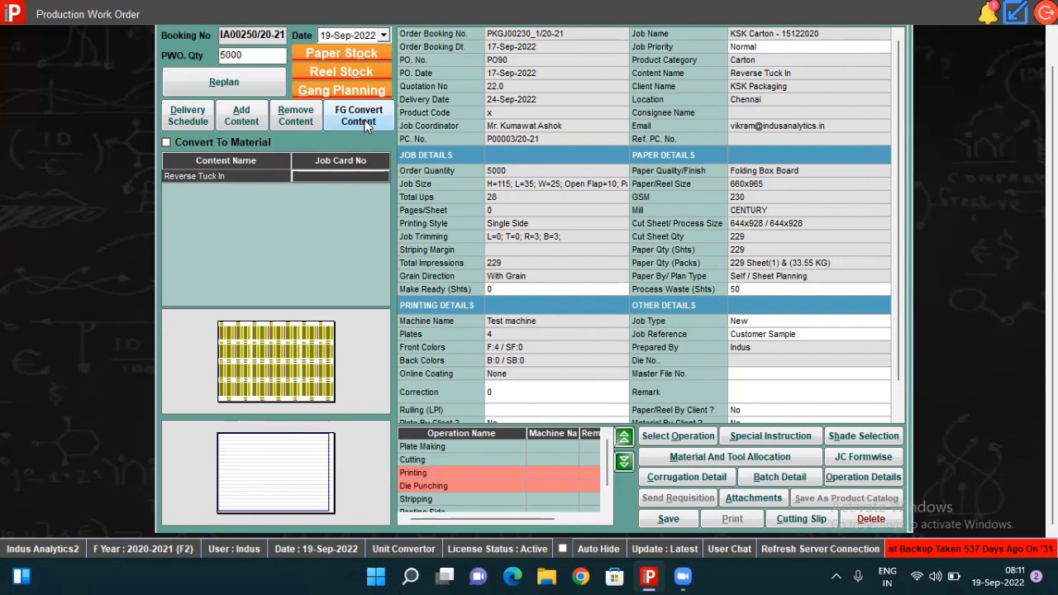
Review the job's Product Planning through Replan and its paper stock booking, closing both without changes
{"action": "left_click_drag", "start_coordinate": [1053, 173], "coordinate": [1053, 140]}
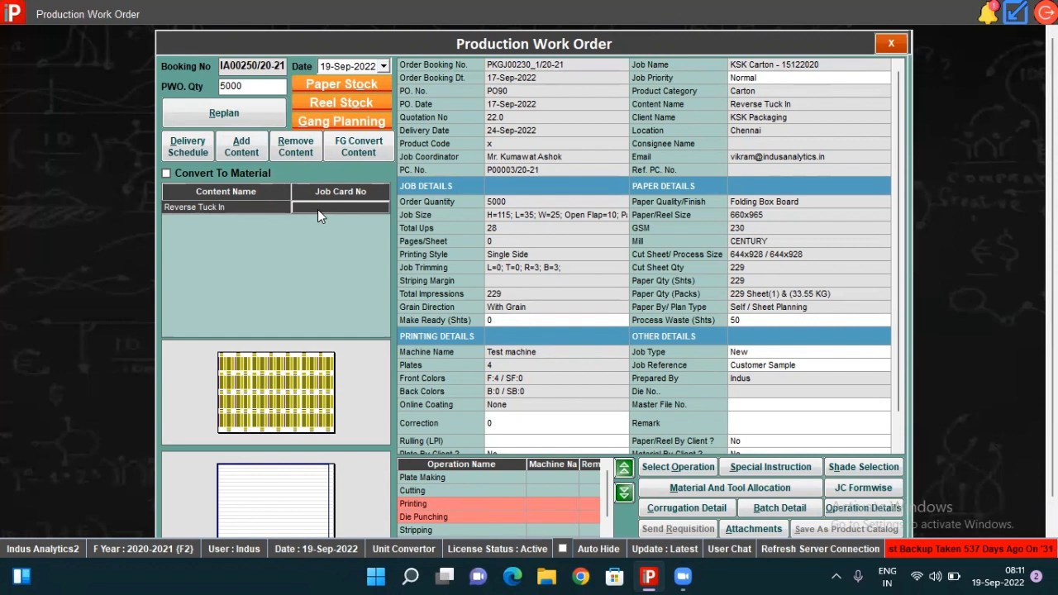
{"action": "left_click", "coordinate": [212, 106]}
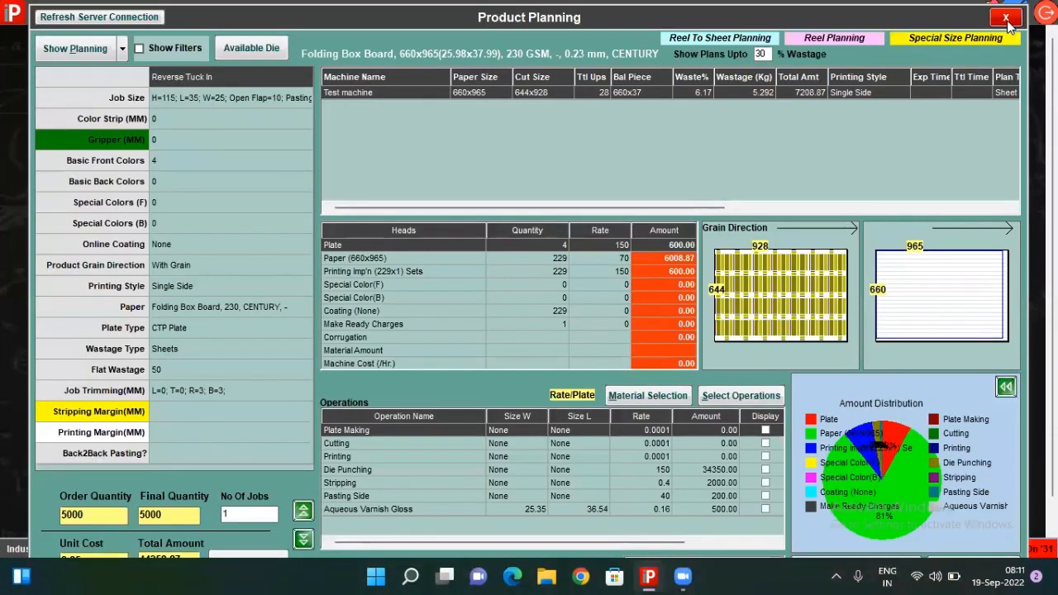
{"action": "left_click", "coordinate": [1006, 18]}
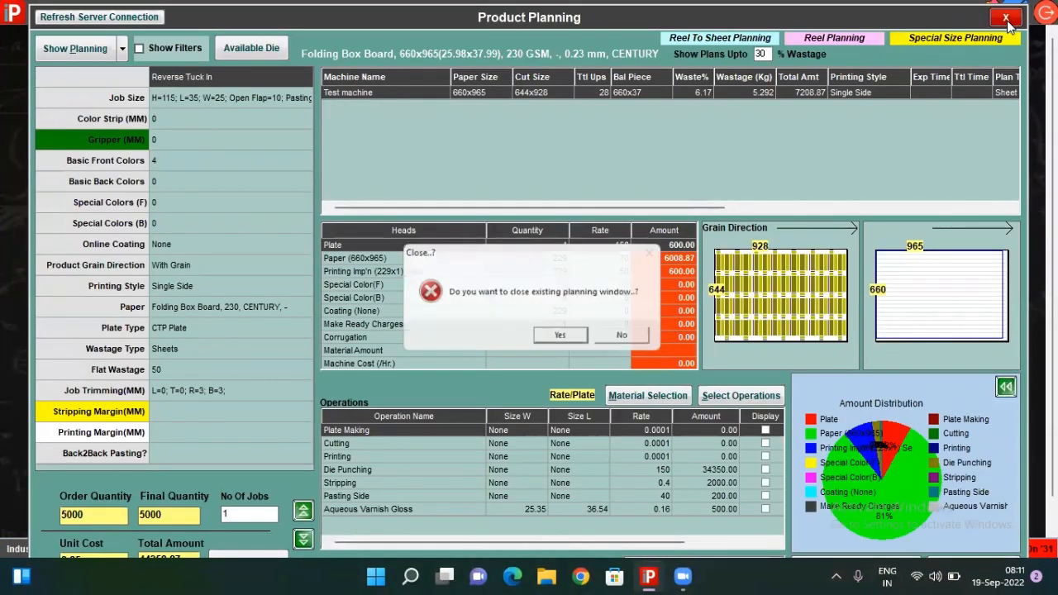
{"action": "left_click", "coordinate": [585, 342]}
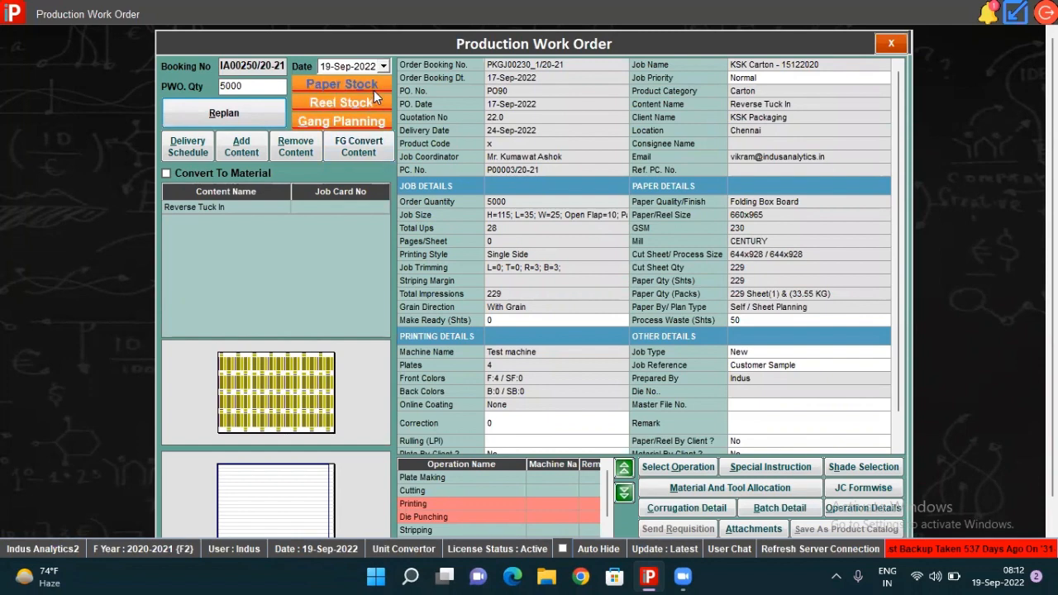
{"action": "left_click", "coordinate": [345, 89]}
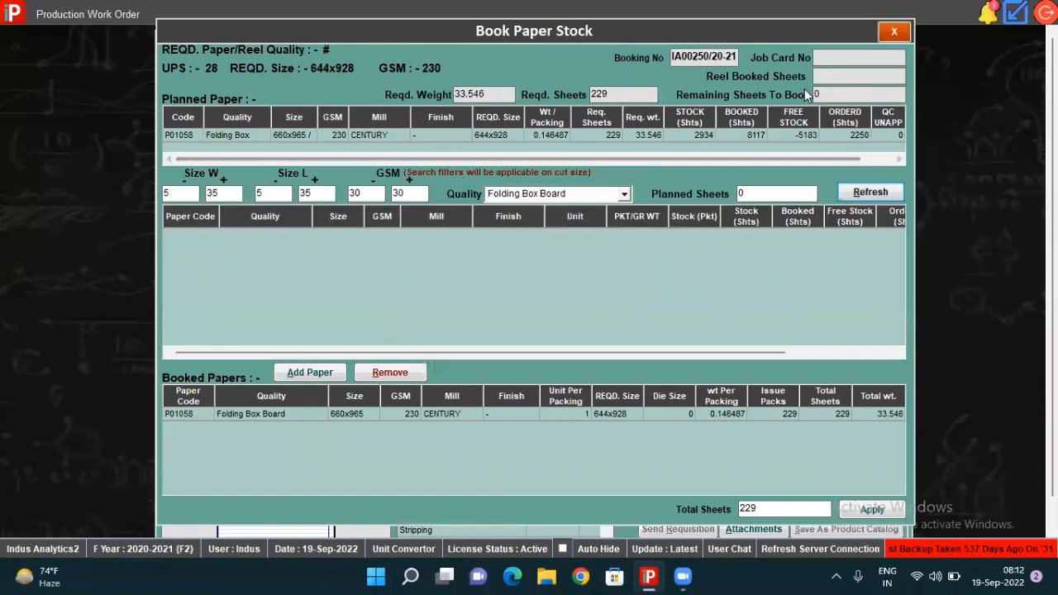
{"action": "left_click", "coordinate": [884, 34]}
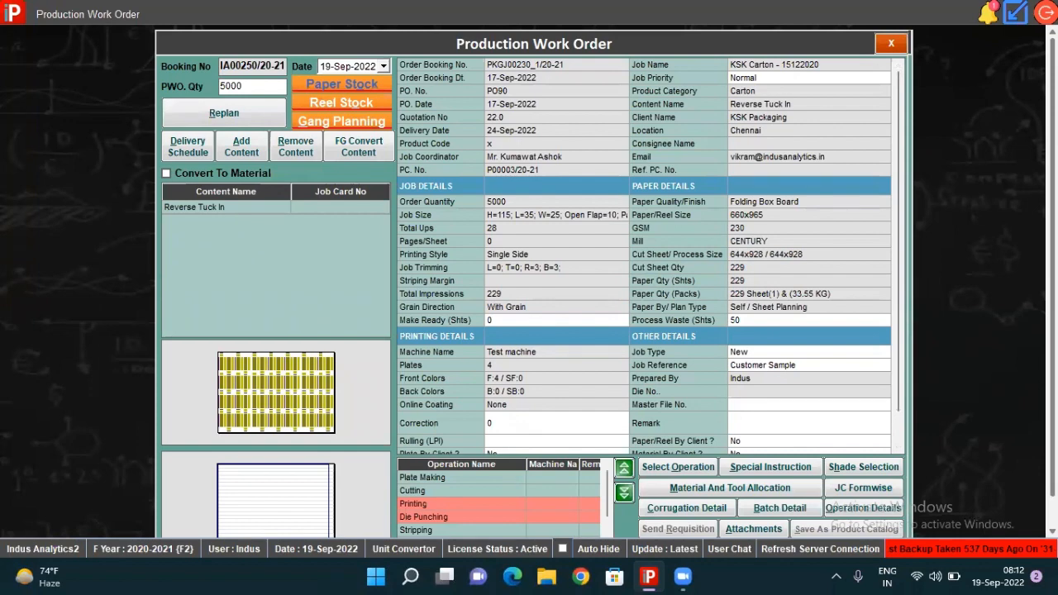
Save the job card for the KSK carton work order and acknowledge the paper stock and save notices
{"action": "scroll", "coordinate": [786, 522], "scroll_direction": "down", "scroll_amount": 1}
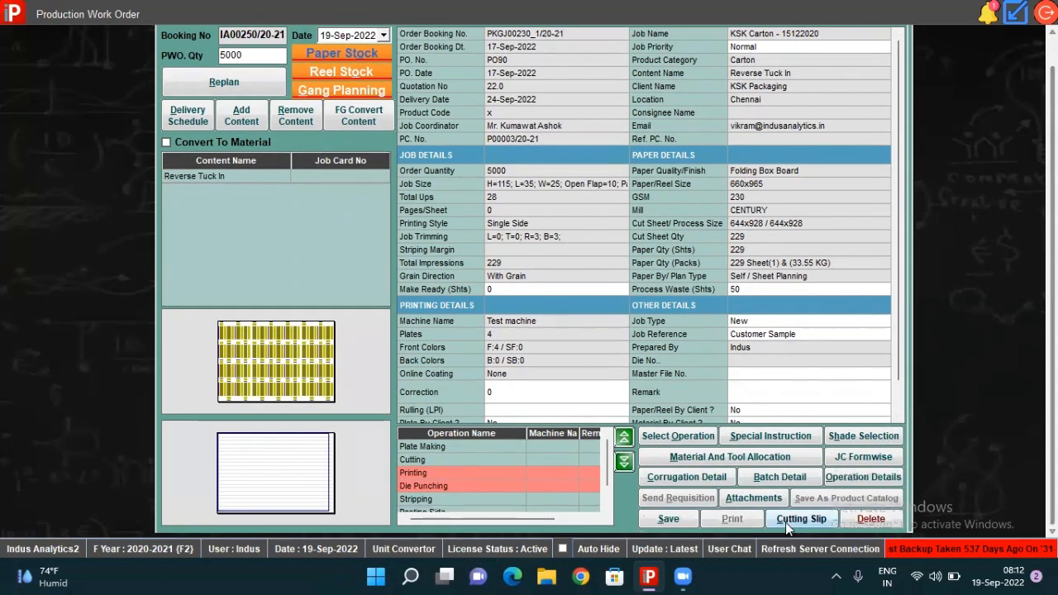
{"action": "left_click", "coordinate": [682, 521]}
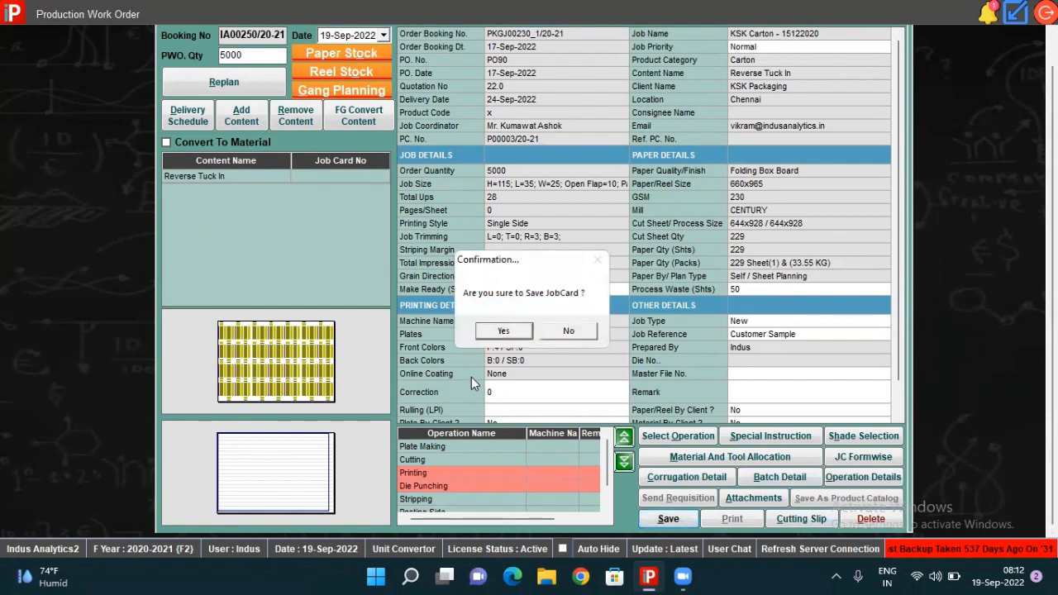
{"action": "left_click", "coordinate": [506, 331]}
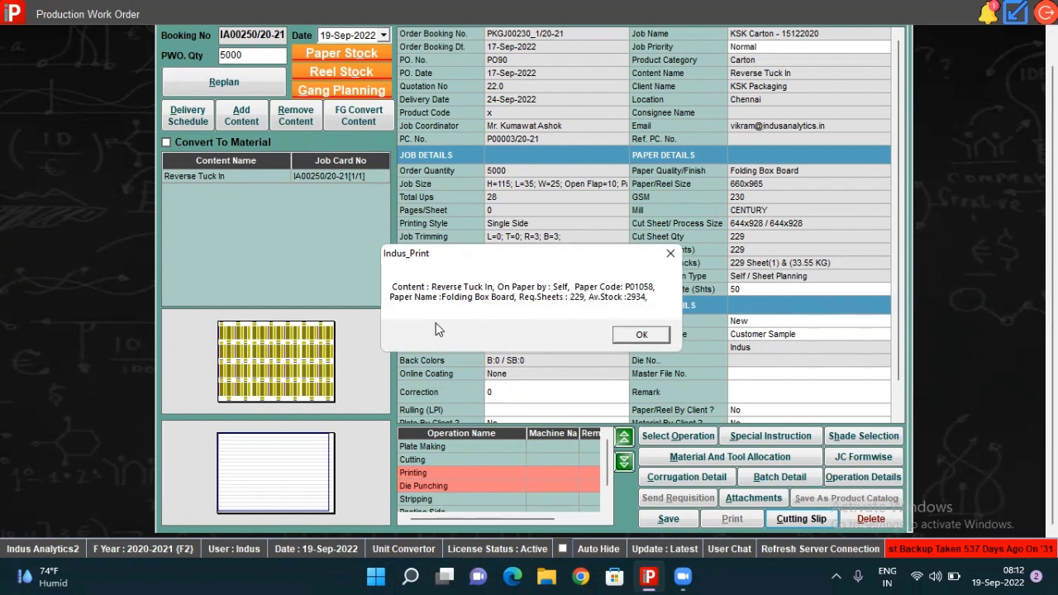
{"action": "left_click", "coordinate": [641, 334]}
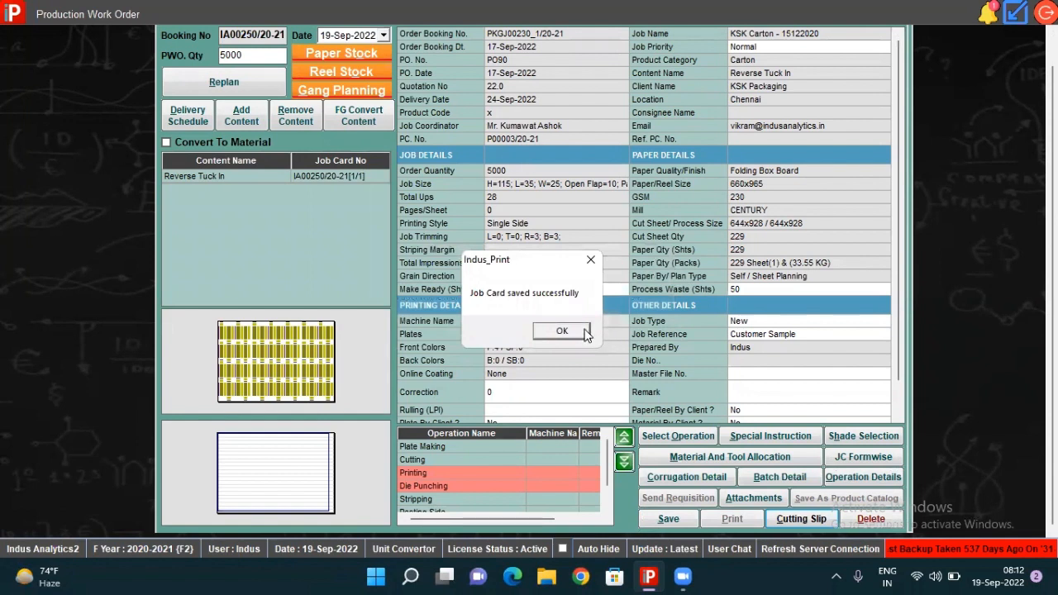
{"action": "left_click", "coordinate": [584, 332]}
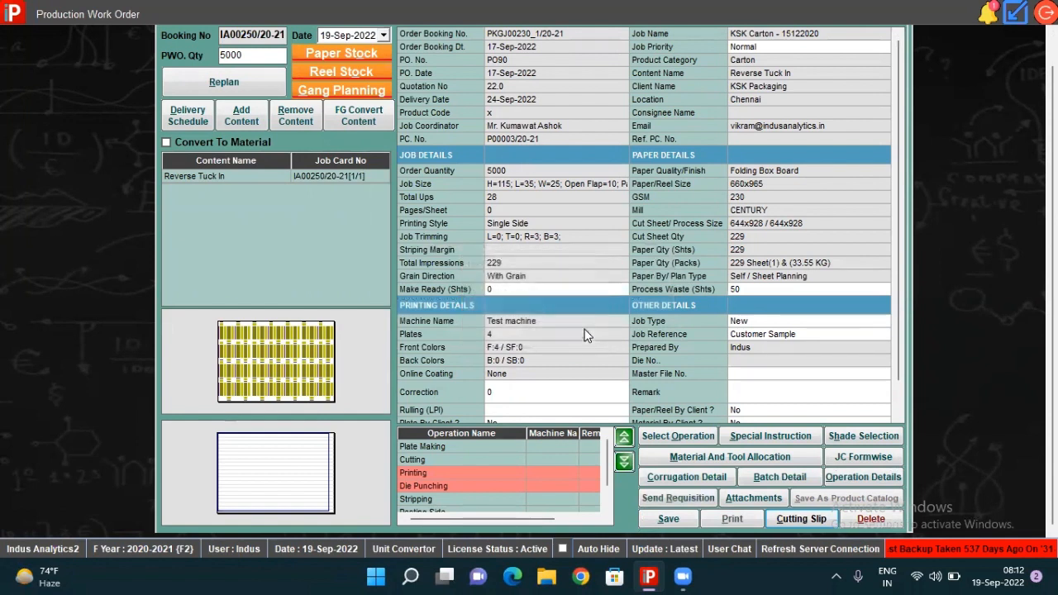
Open the print preview of the work order for the selected content only and enlarge the page
{"action": "left_click", "coordinate": [734, 522]}
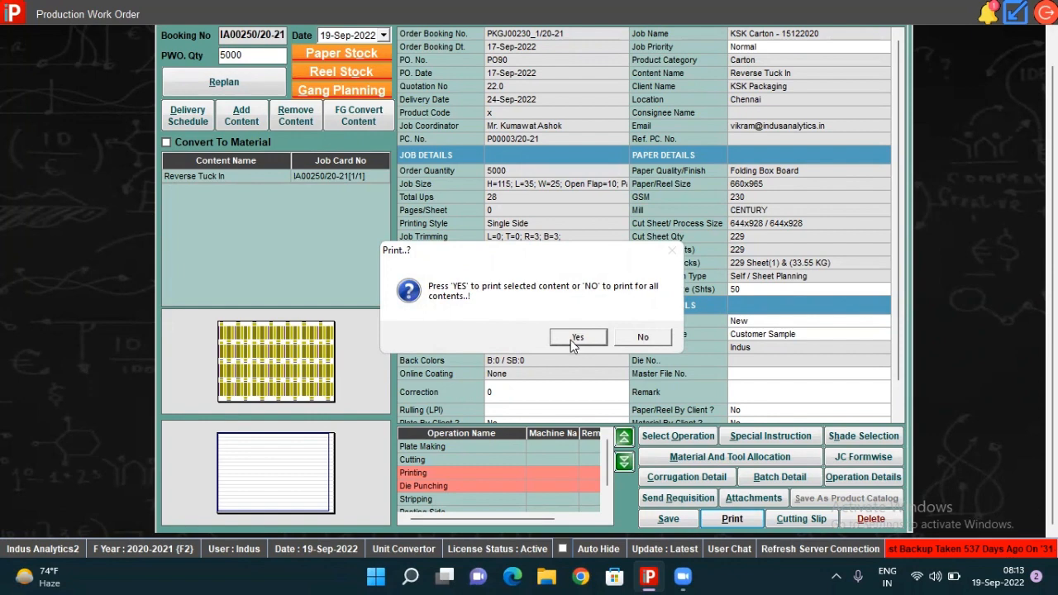
{"action": "left_click", "coordinate": [604, 334]}
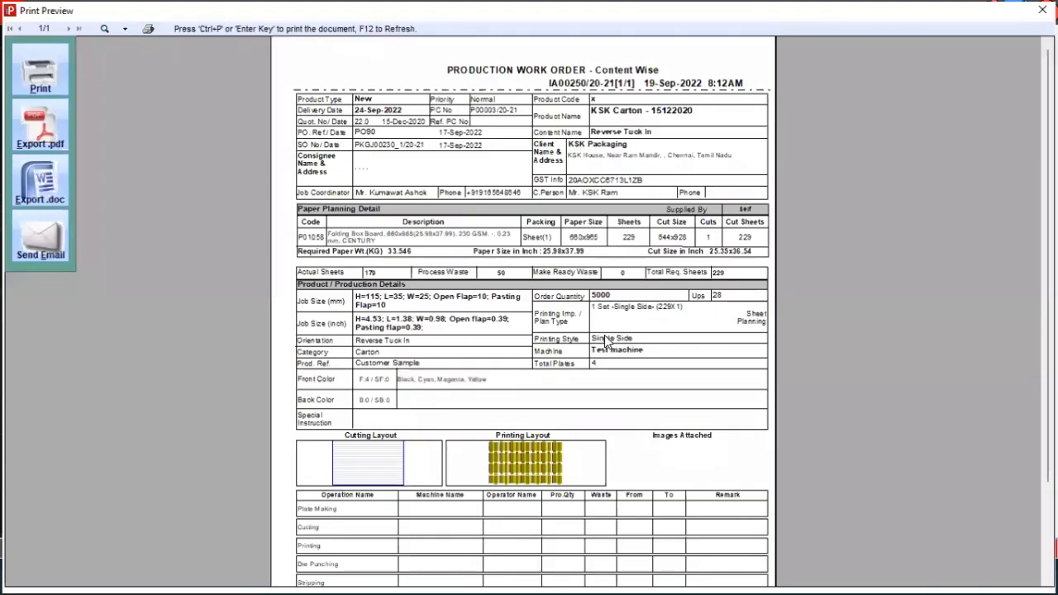
{"action": "left_click", "coordinate": [555, 158]}
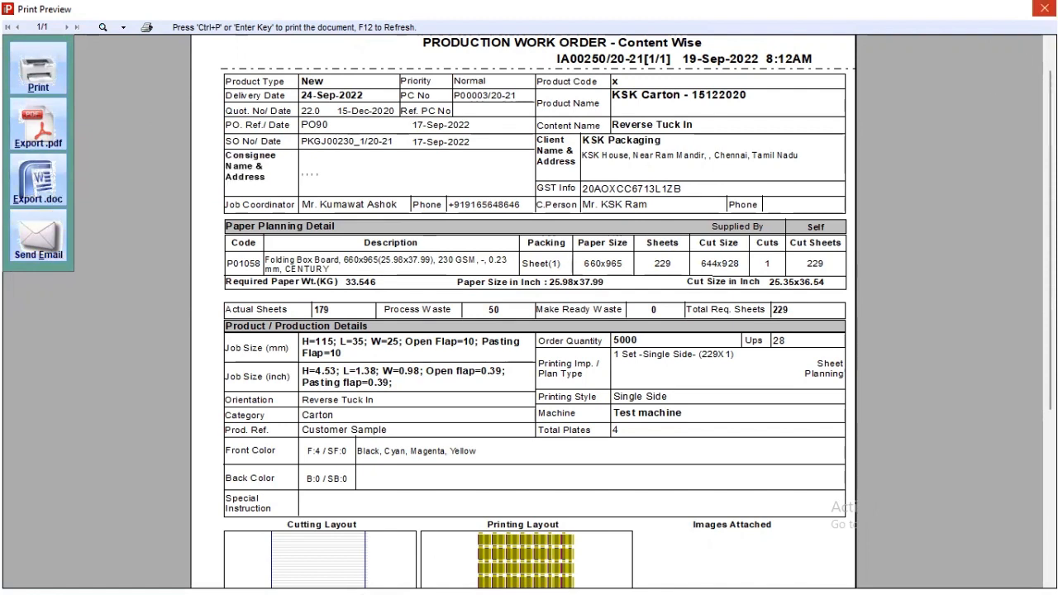
Close the work order preview, then view the job's cutting slip in an enlarged print preview and close it
{"action": "left_click", "coordinate": [1044, 9]}
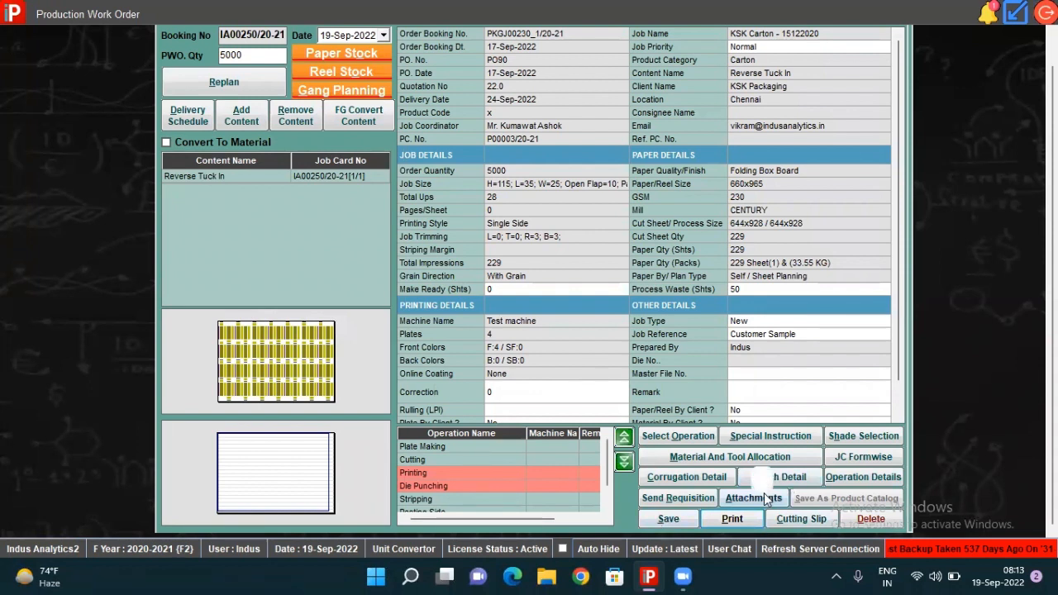
{"action": "left_click", "coordinate": [800, 519]}
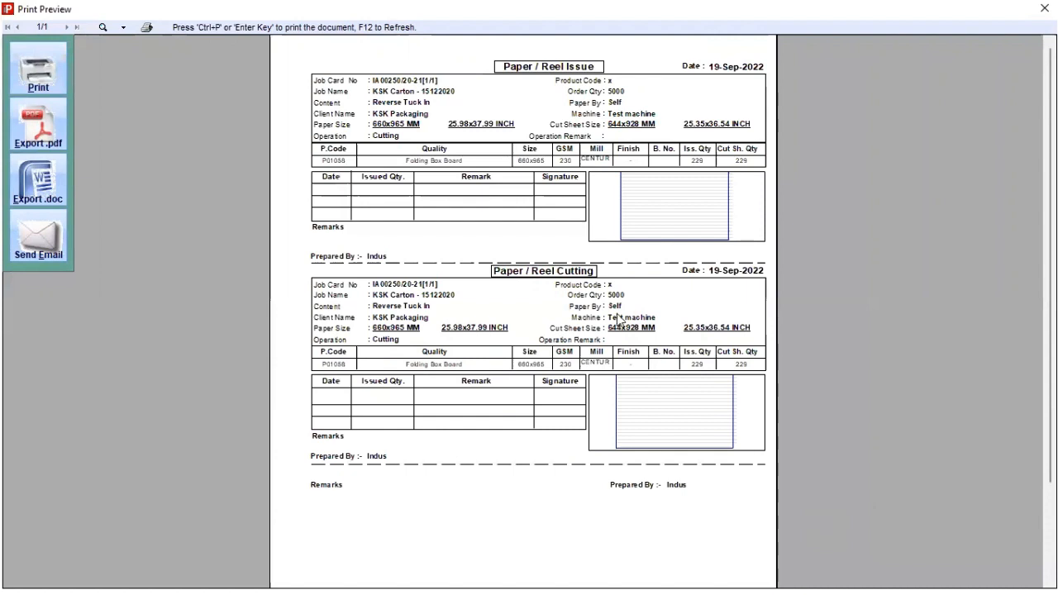
{"action": "left_click", "coordinate": [522, 196]}
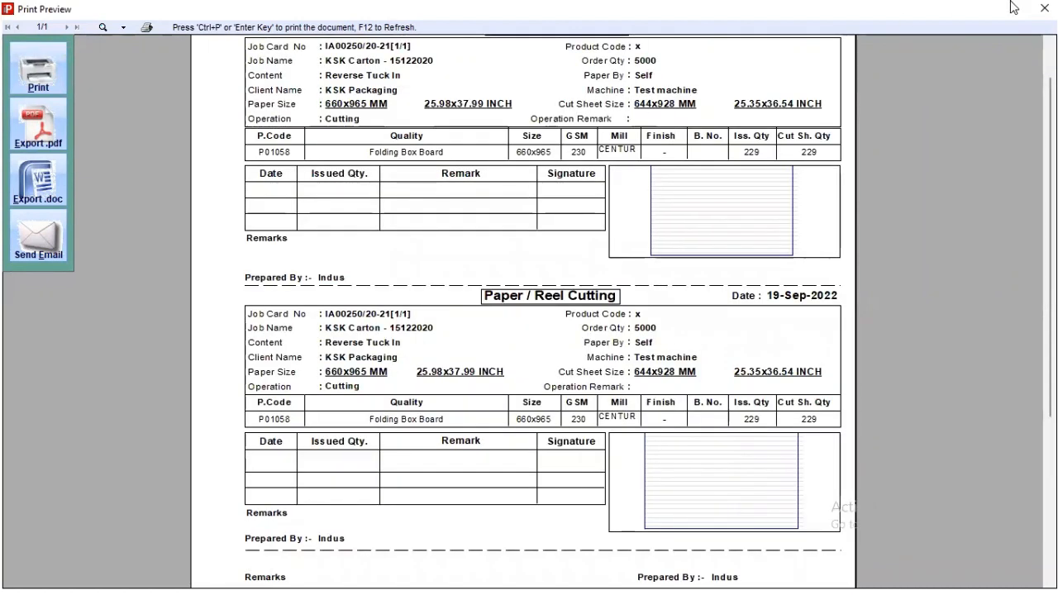
{"action": "left_click", "coordinate": [1043, 8]}
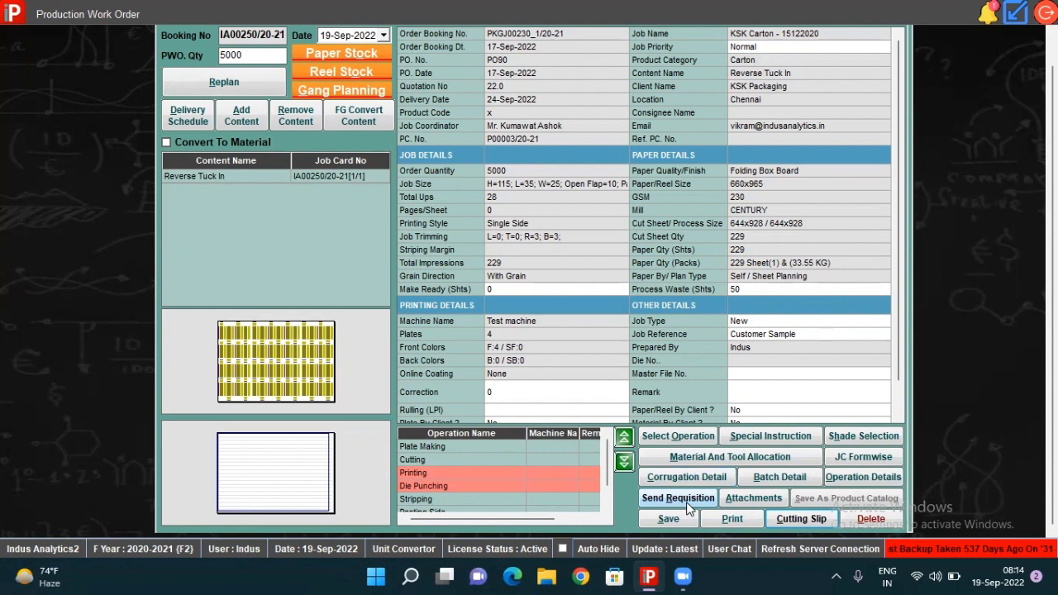
Look at the work order's file attachment options and the login request for deleting it, closing both without changes
{"action": "left_click", "coordinate": [746, 499]}
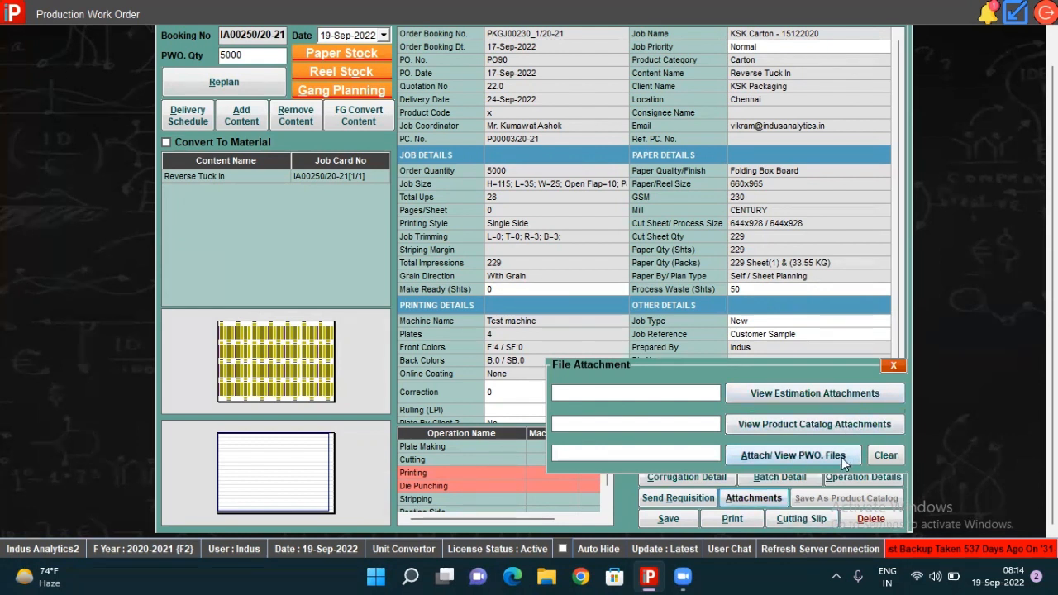
{"action": "left_click", "coordinate": [896, 364]}
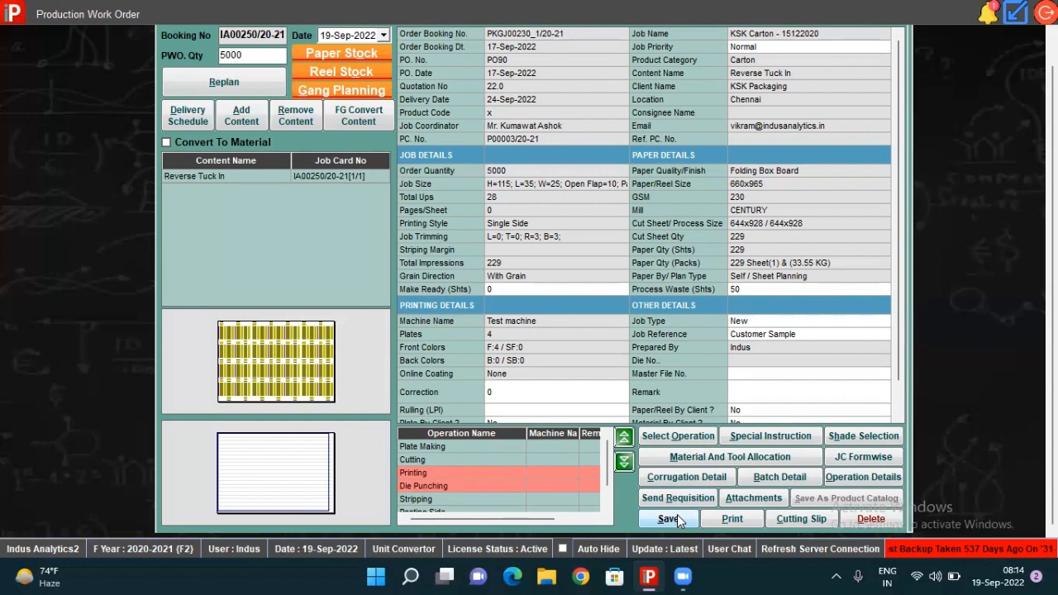
{"action": "left_click", "coordinate": [869, 526]}
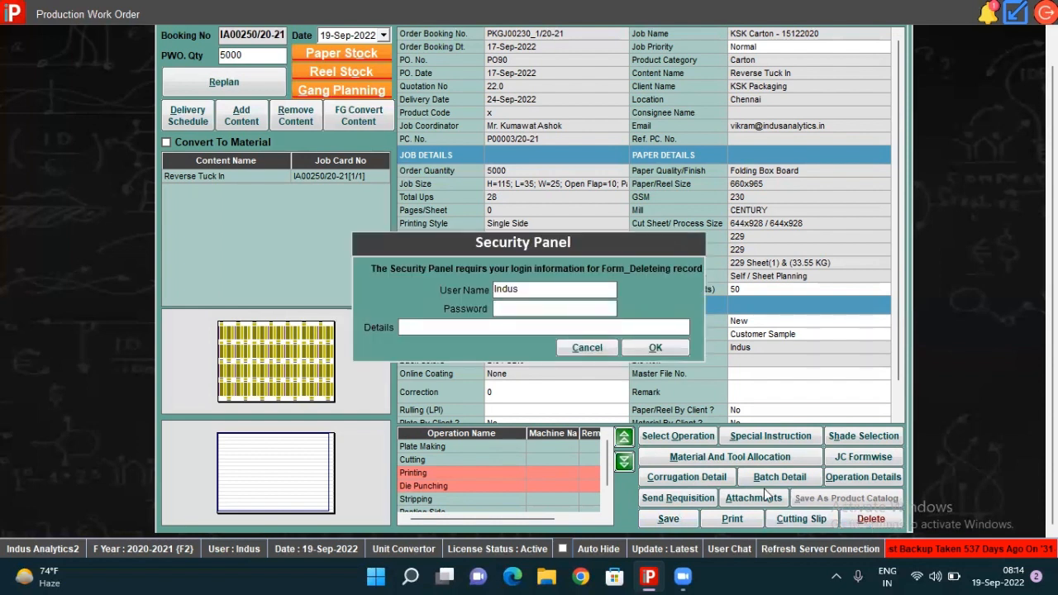
{"action": "left_click", "coordinate": [588, 348]}
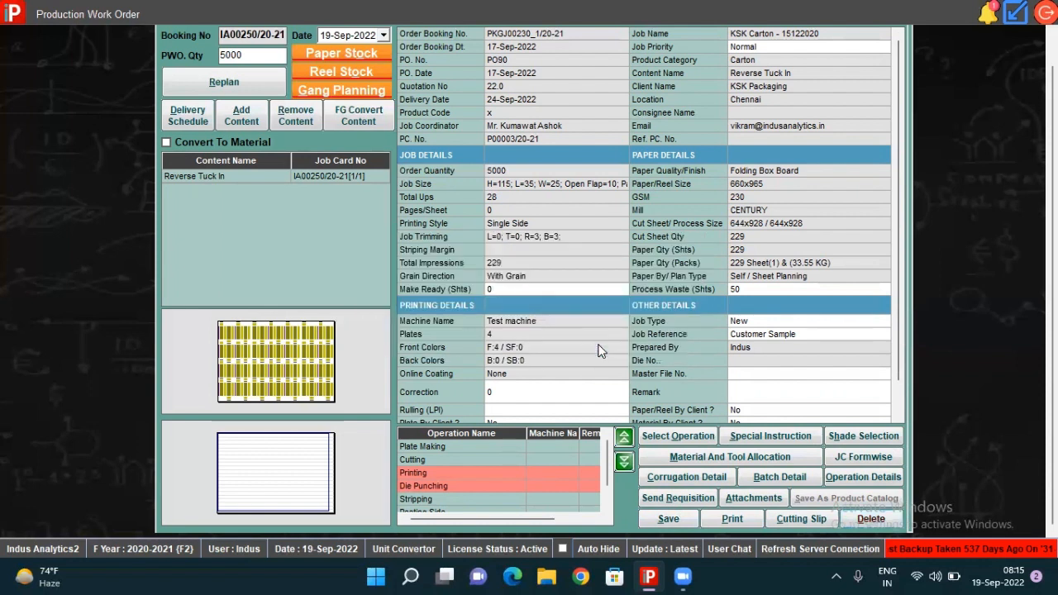